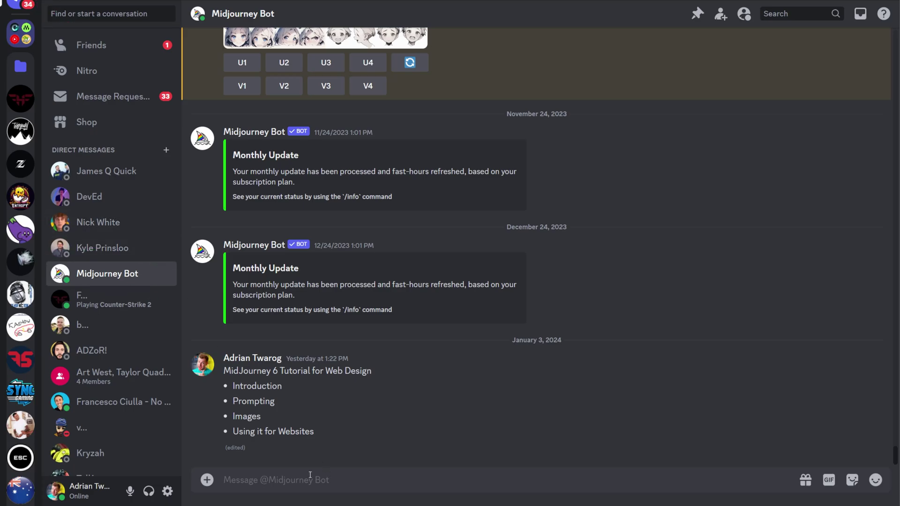
# Post the Midjourney /settings panel and confirm Model V6 [ALPHA] with suffix --q 2 --s 750 --v 6.
pyautogui.write('et')
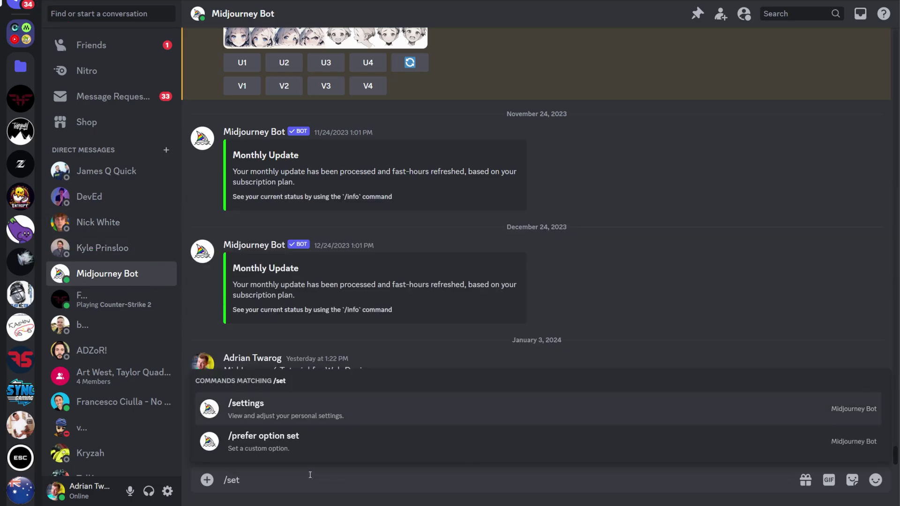
pyautogui.press('Return')
pyautogui.press('Return')
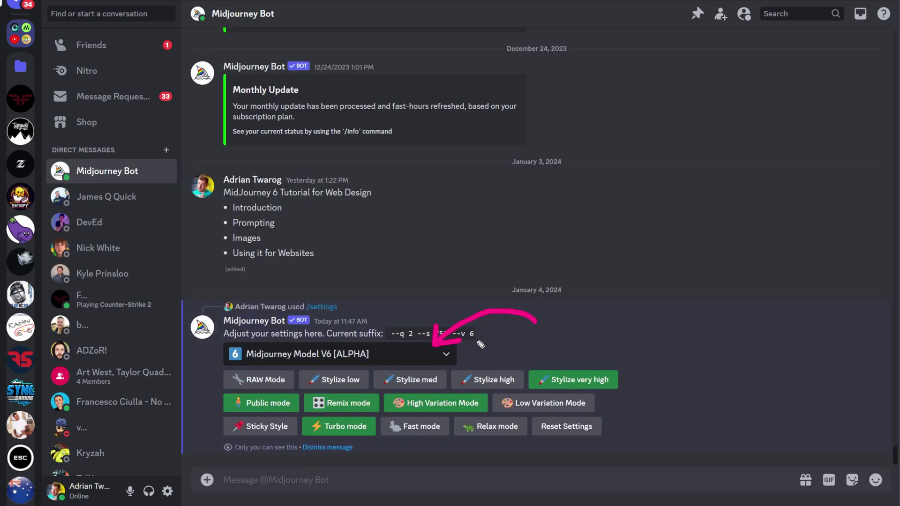
pyautogui.click(409, 349)
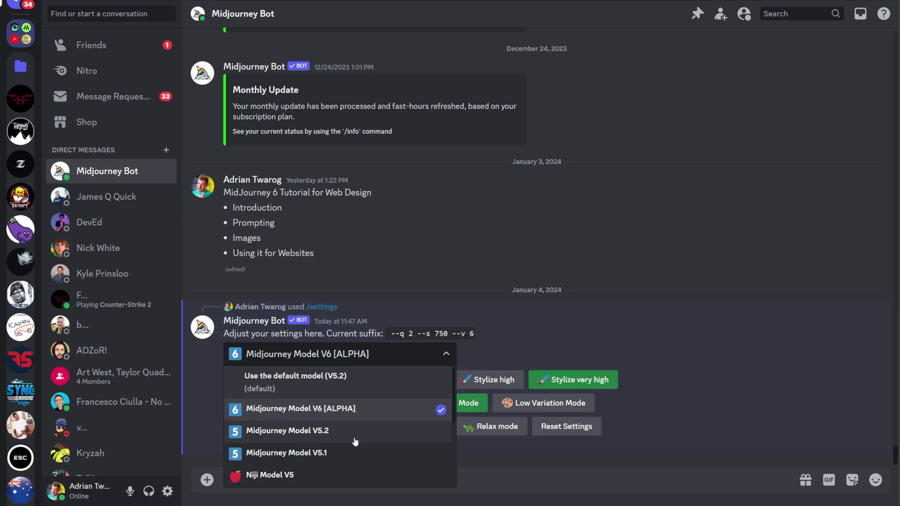
pyautogui.click(372, 416)
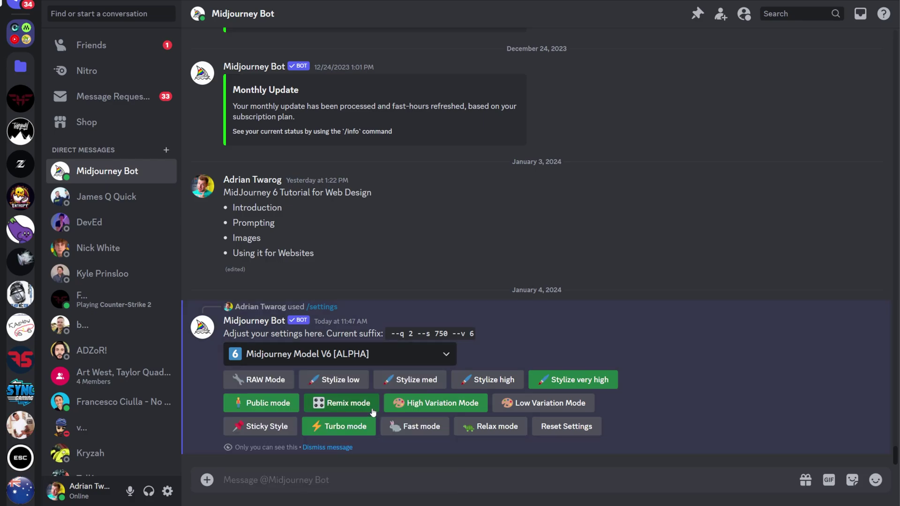
# Generate a grid for 'create the word "sparkler" in a sparkler light trail' and enlarge it.
pyautogui.write('/imag')
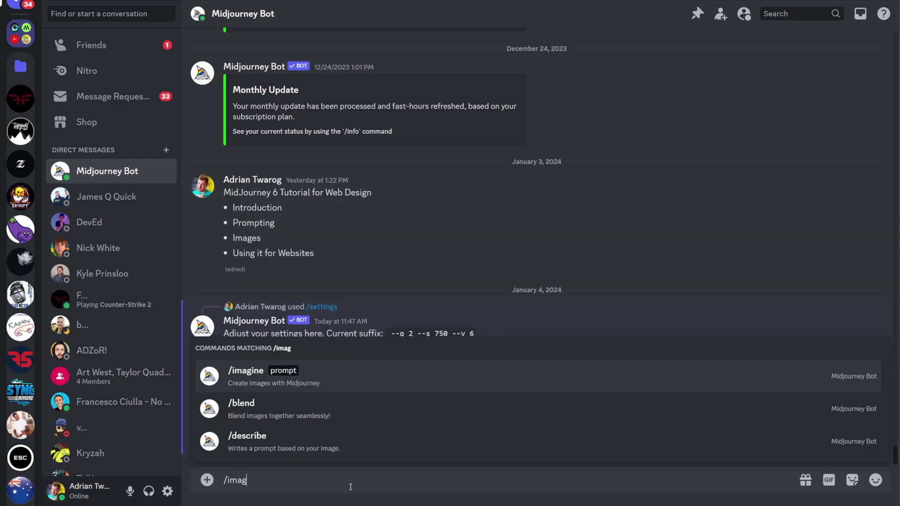
pyautogui.press('Tab')
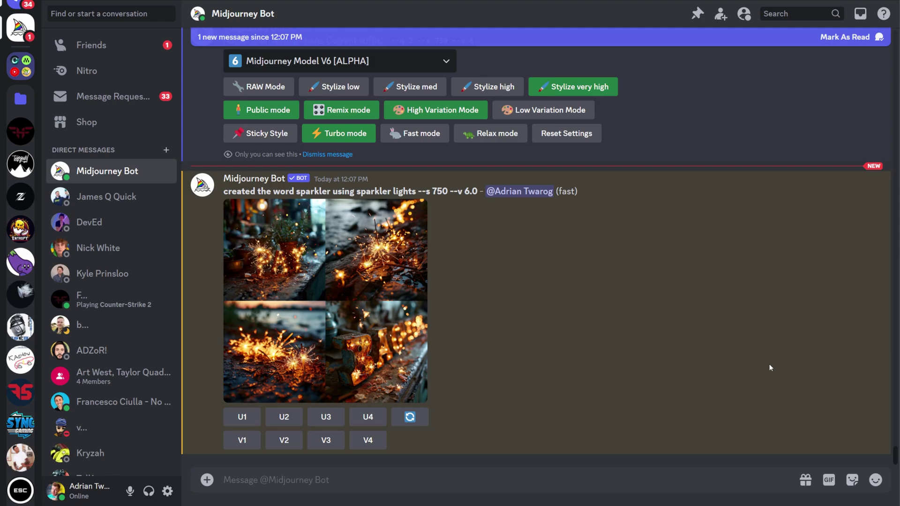
pyautogui.write('/imagine')
pyautogui.press('Tab')
pyautogui.write('create the word "sparkler" in a sparkler light trail')
pyautogui.press('Return')
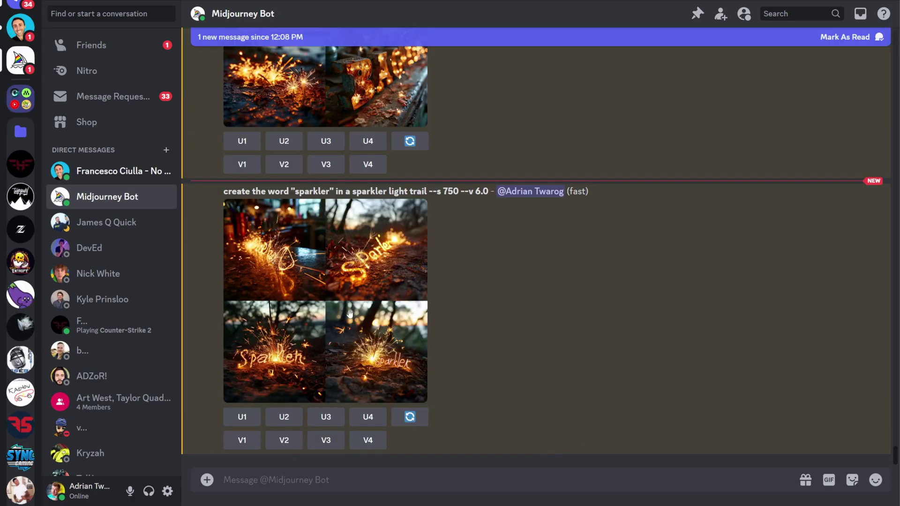
pyautogui.click(349, 313)
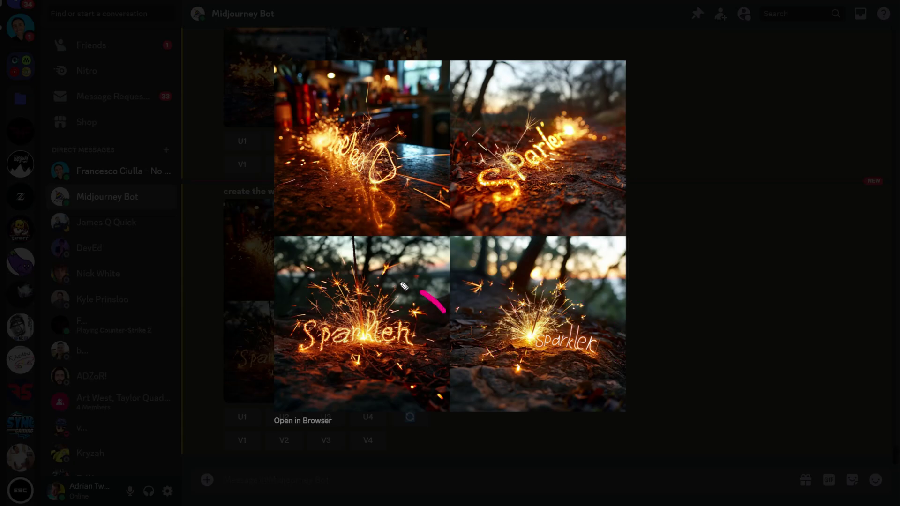
# Generate a Homer Simpson 'hire me' sign grid with /imagine and enlarge it.
pyautogui.press('Escape')
pyautogui.write('/imag')
pyautogui.press('Tab')
pyautogui.write('h')
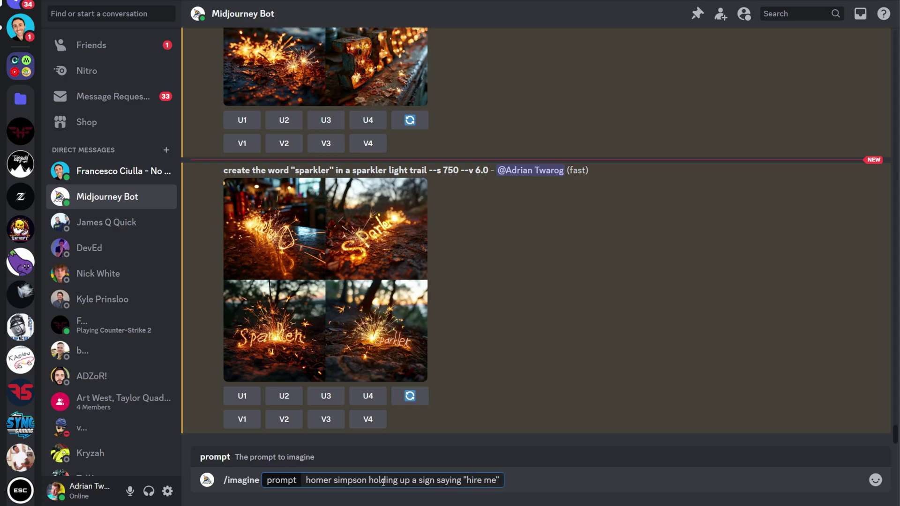
pyautogui.press('Return')
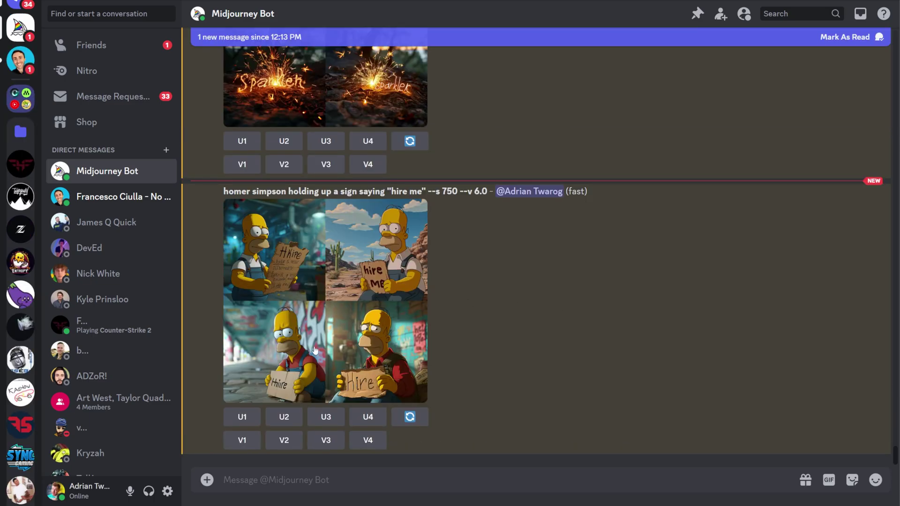
pyautogui.click(419, 270)
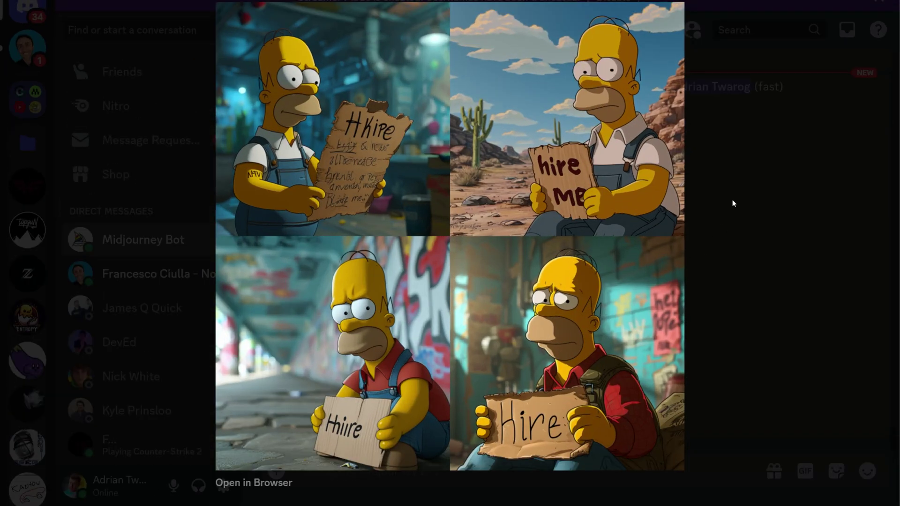
# Annotate the Homer grid, circling the legible Hire signs and crossing out the top-left one.
pyautogui.moveTo(624, 156); pyautogui.dragTo(623, 154)
pyautogui.moveTo(584, 391); pyautogui.dragTo(581, 389)
pyautogui.moveTo(401, 365)
pyautogui.mouseDown()
pyautogui.moveTo(371, 399)
pyautogui.moveTo(394, 394)
pyautogui.mouseUp()
pyautogui.moveTo(414, 328)
pyautogui.mouseDown()
pyautogui.moveTo(432, 349)
pyautogui.moveTo(445, 312)
pyautogui.mouseUp()
pyautogui.moveTo(419, 206)
pyautogui.mouseDown()
pyautogui.moveTo(398, 183)
pyautogui.moveTo(427, 165)
pyautogui.mouseUp()
pyautogui.moveTo(399, 232); pyautogui.dragTo(435, 257)
pyautogui.moveTo(429, 224); pyautogui.dragTo(403, 259)
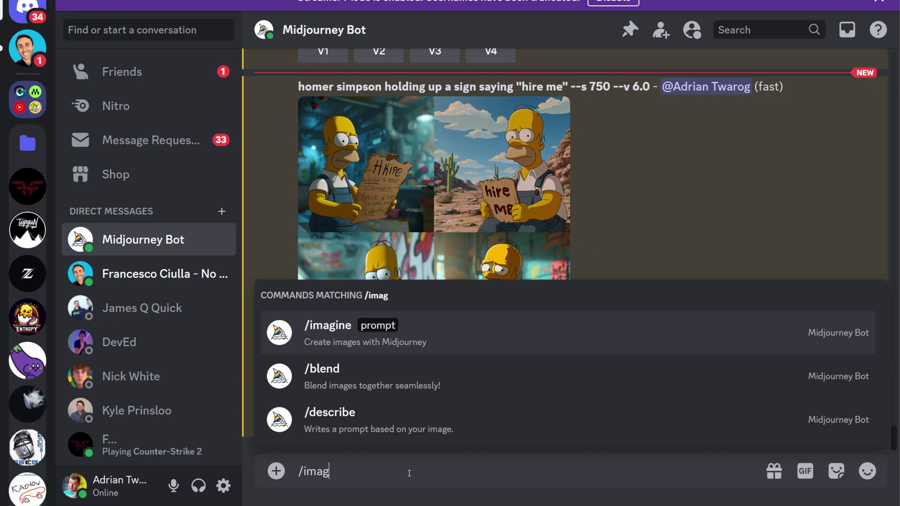
pyautogui.press('Tab')
pyautogui.write('Intimate medium shot portrait photo of a single young good looking german man with light skin and messy long blond hair, side parting hairstyle, short beard, looking forwards into the camera with an intricately detailed long thin face, rounded sharp jawline and symmetrical eyes and symmetrical facial features, realistic eyes, proportioned face, proportioned eyes, same sized eyes, photography, 30 megapixels, realistic eyes, sparkle in eyes, symmetrical, medium shot, similarly sized eyes, symmetrical features, symmetrical realistic eyes, well proportioned body, symmetrical long and narrow face, slightly pelting and puffy lips, thin gentle eyebrows, distinct facial features, short hair, rule of three, golden ratio, focused, clear and contrasted details, elle, Dimensional, intimate, Dark fantasy, Dark style, mysterious, Intricate Ultra Detail, ornate details, modern and Stylized, Smooth lines, High contrast Details, low contrast background, black background, clear details, Cinematic Lighting, High sharpness, crisp, Fullshot, Epic Extra wide shot, Photo, ultra high quality, extremely detailed,')
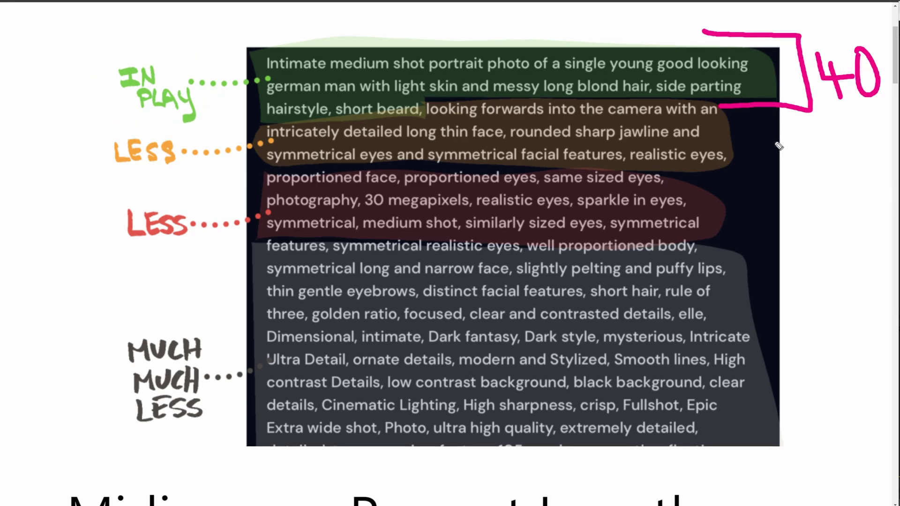
pyautogui.moveTo(807, 116)
pyautogui.mouseDown()
pyautogui.moveTo(811, 173)
pyautogui.moveTo(729, 186)
pyautogui.mouseUp()
pyautogui.moveTo(829, 136)
pyautogui.mouseDown()
pyautogui.moveTo(843, 159)
pyautogui.moveTo(831, 137)
pyautogui.moveTo(888, 162)
pyautogui.moveTo(860, 125)
pyautogui.mouseUp()
pyautogui.press('e')
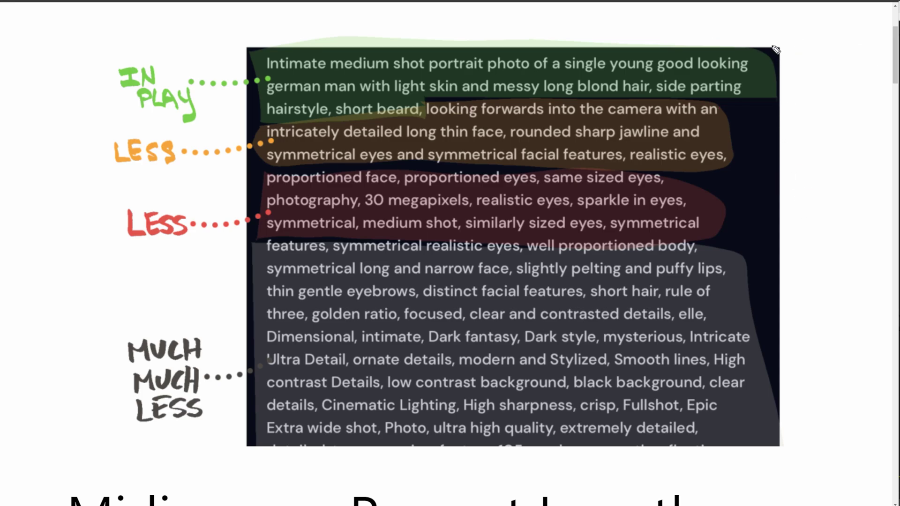
pyautogui.moveTo(773, 47)
pyautogui.mouseDown()
pyautogui.moveTo(814, 72)
pyautogui.moveTo(778, 96)
pyautogui.moveTo(818, 96)
pyautogui.moveTo(823, 165)
pyautogui.moveTo(807, 181)
pyautogui.moveTo(822, 163)
pyautogui.moveTo(810, 429)
pyautogui.moveTo(776, 427)
pyautogui.mouseUp()
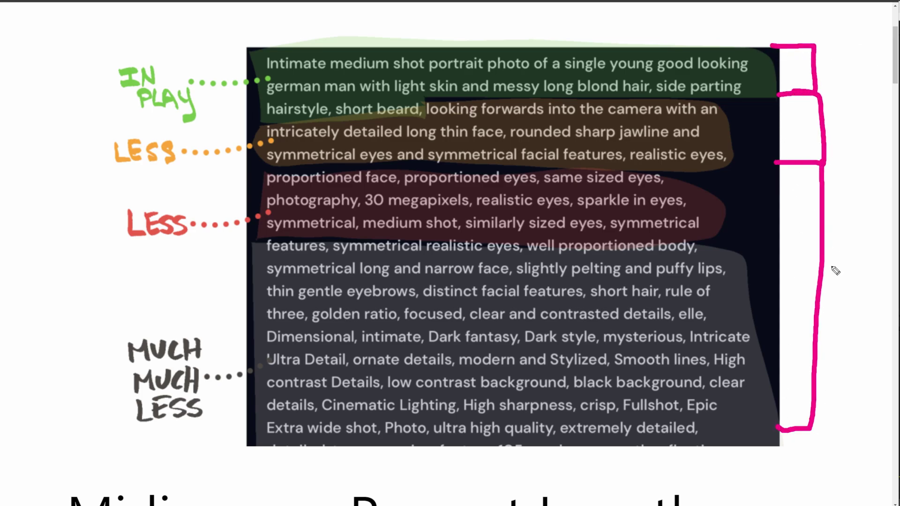
pyautogui.moveTo(368, 253)
pyautogui.mouseDown()
pyautogui.moveTo(647, 300)
pyautogui.moveTo(825, 281)
pyautogui.moveTo(346, 244)
pyautogui.mouseUp()
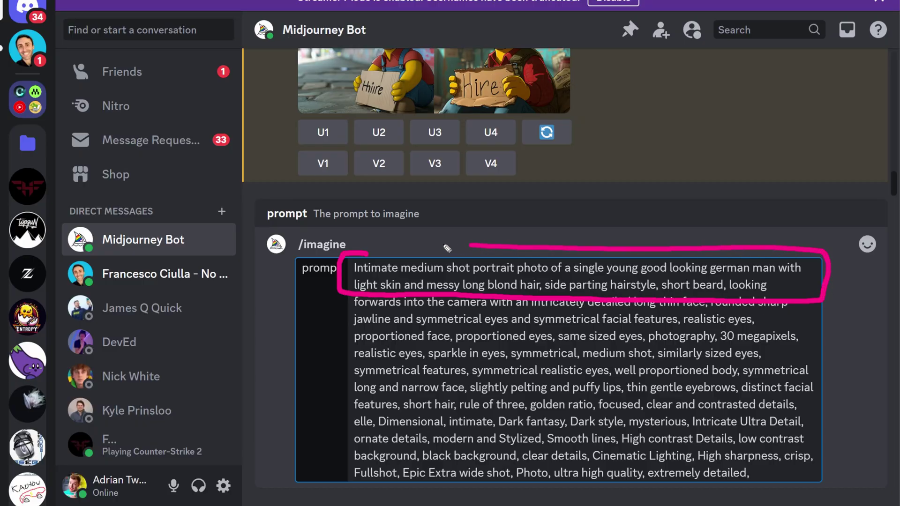
pyautogui.moveTo(338, 300)
pyautogui.mouseDown()
pyautogui.moveTo(347, 347)
pyautogui.moveTo(786, 352)
pyautogui.moveTo(813, 287)
pyautogui.mouseUp()
# Mark up the portrait prompt, boxing and crossing out the low-weight lower lines, then clear the marks.
pyautogui.moveTo(348, 346)
pyautogui.mouseDown()
pyautogui.moveTo(349, 501)
pyautogui.moveTo(726, 503)
pyautogui.moveTo(840, 407)
pyautogui.moveTo(821, 348)
pyautogui.mouseUp()
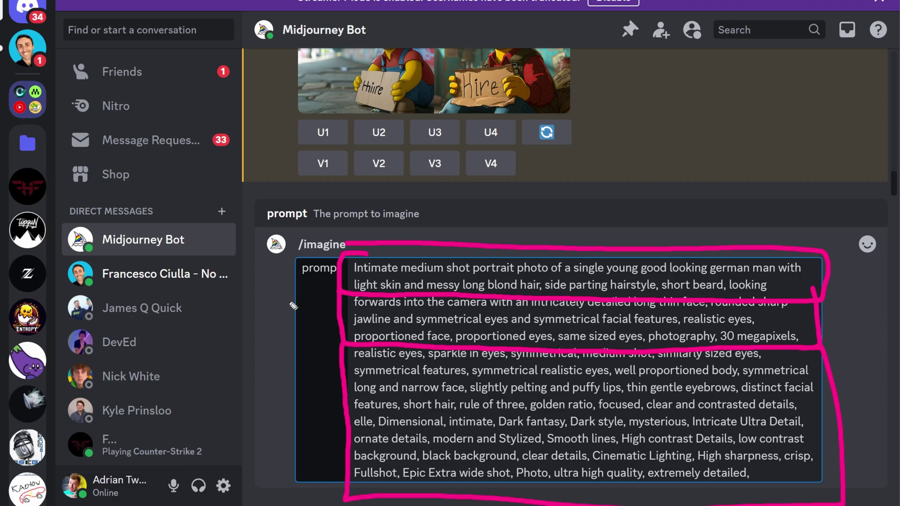
pyautogui.moveTo(297, 266); pyautogui.dragTo(313, 248)
pyautogui.moveTo(290, 313); pyautogui.dragTo(316, 309)
pyautogui.moveTo(293, 386); pyautogui.dragTo(324, 404)
pyautogui.moveTo(321, 368); pyautogui.dragTo(303, 402)
pyautogui.press('Escape')
# Send the long portrait prompt to get four close-ups of a blond, bearded man.
pyautogui.press('Return')
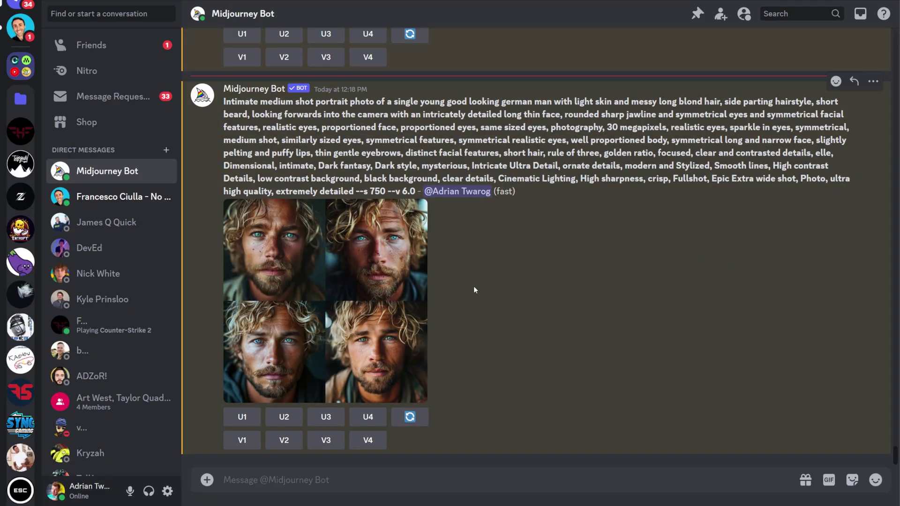
pyautogui.moveTo(226, 101); pyautogui.dragTo(494, 101)
pyautogui.click(508, 101)
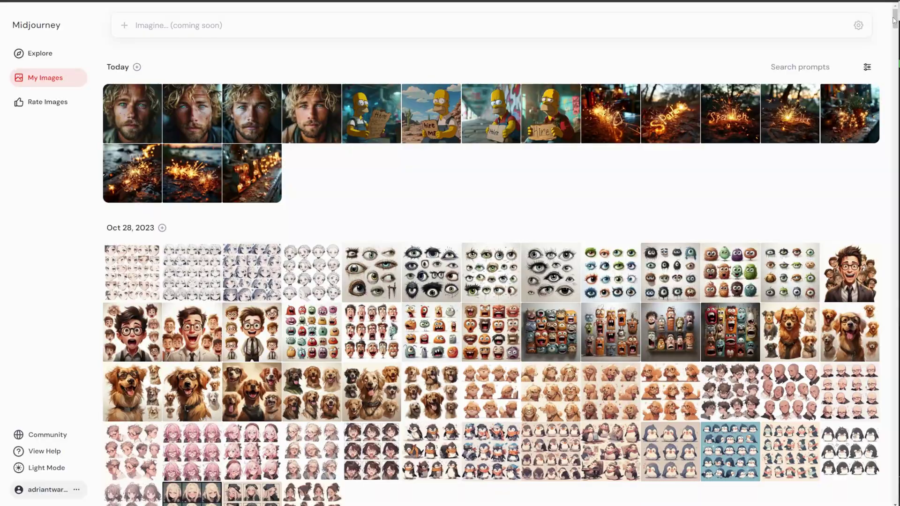
# Find the 2022 robot chatbot image in My Images and select its prompt text.
pyautogui.moveTo(893, 19); pyautogui.dragTo(891, 492)
pyautogui.scroll(3, 746, 291)
pyautogui.scroll(1, 746, 356)
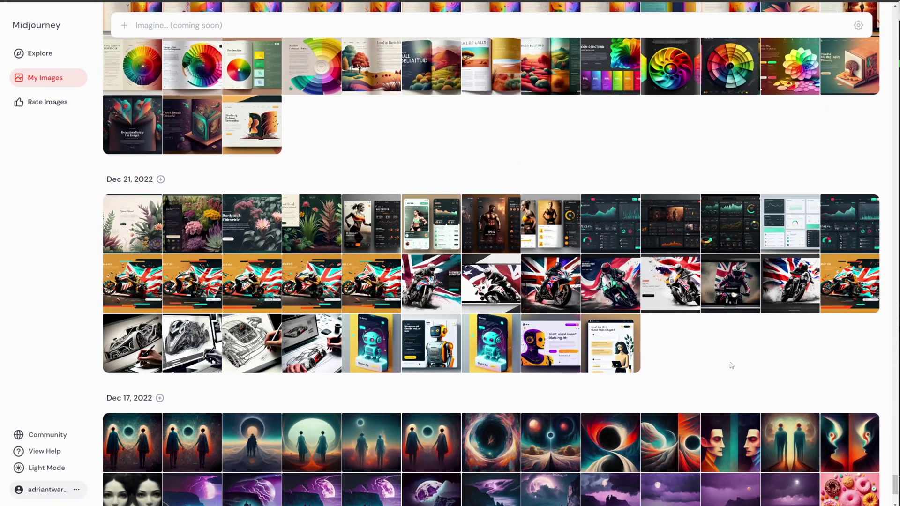
pyautogui.scroll(3, 731, 375)
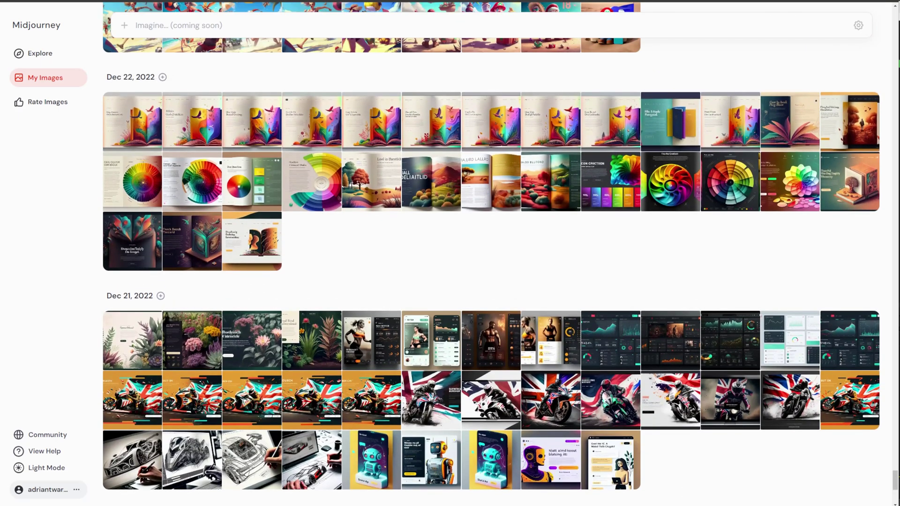
pyautogui.click(430, 460)
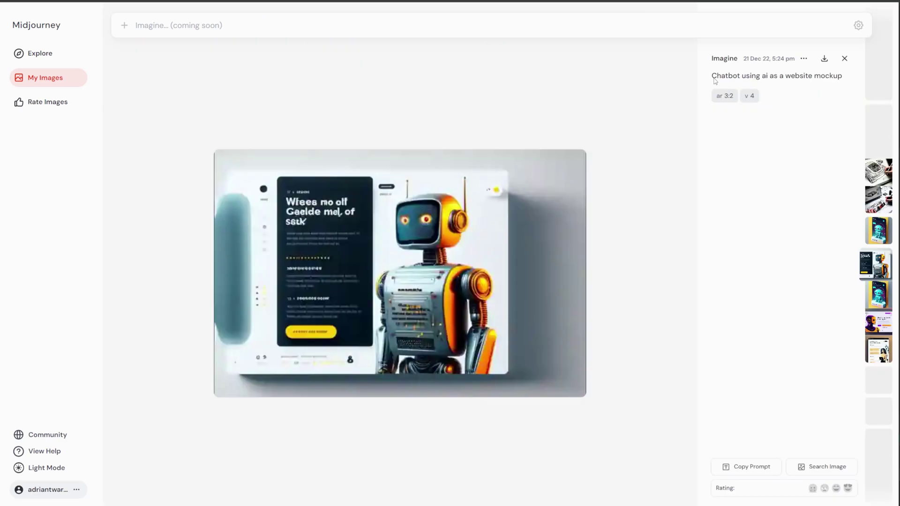
pyautogui.moveTo(711, 76); pyautogui.dragTo(843, 80)
pyautogui.hotkey('ctrl', 'c')
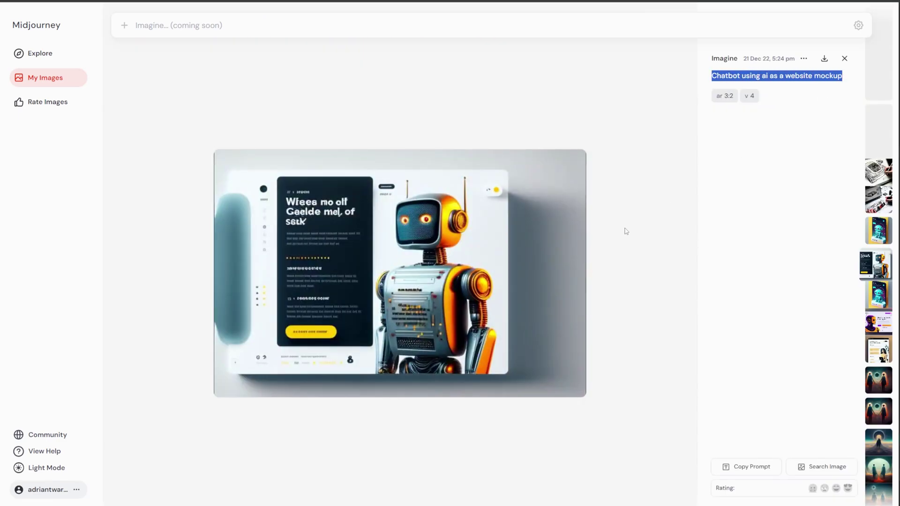
# Paste 'Chatbot using ai as a website mockup' into a new /imagine prompt in Discord.
pyautogui.hotkey('alt', 'Tab')
pyautogui.write('/ima')
pyautogui.press('Tab')
pyautogui.hotkey('ctrl', 'v')
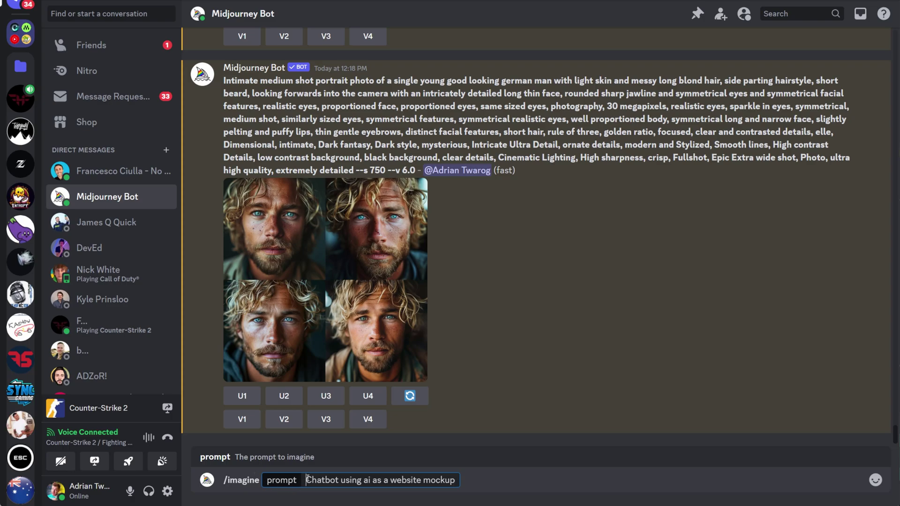
# Send the chatbot mockup prompt, view the white-robot grid, and select the 2022 shoe-website prompt.
pyautogui.press('Return')
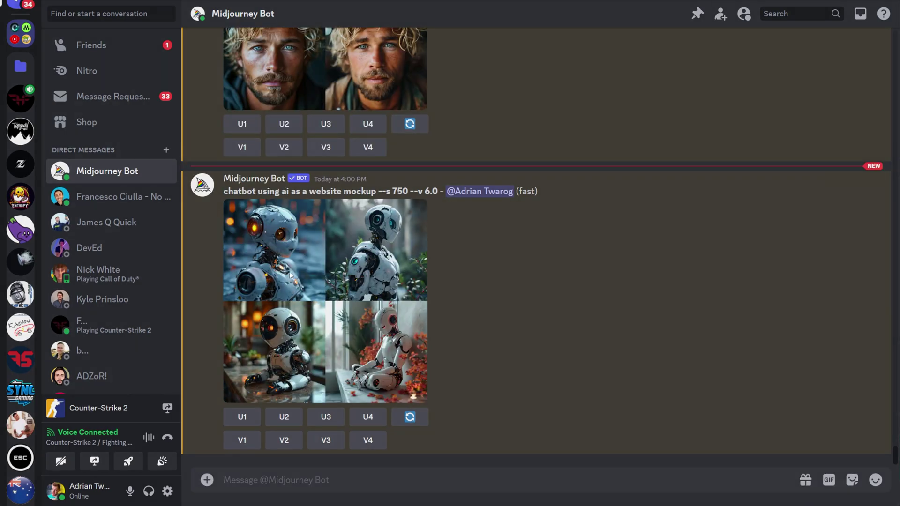
pyautogui.click(289, 274)
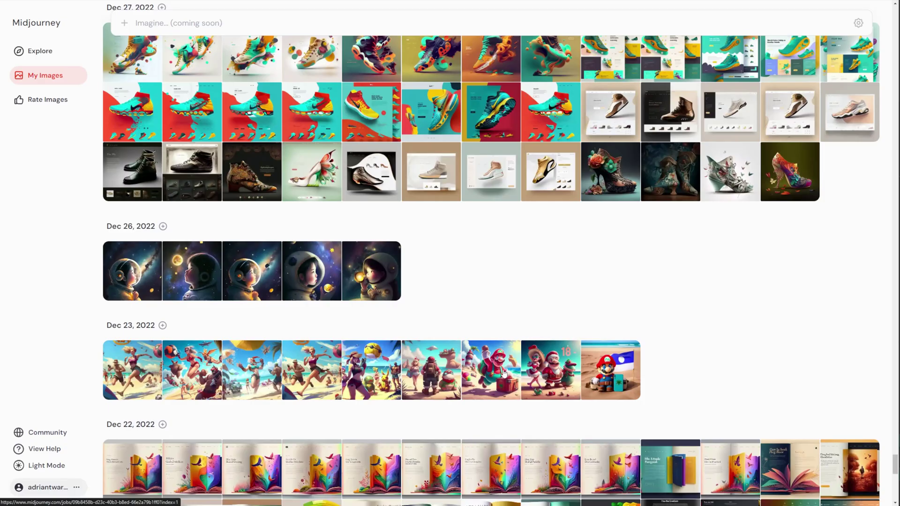
pyautogui.scroll(4, 502, 375)
pyautogui.click(502, 338)
pyautogui.moveTo(711, 73); pyautogui.dragTo(802, 84)
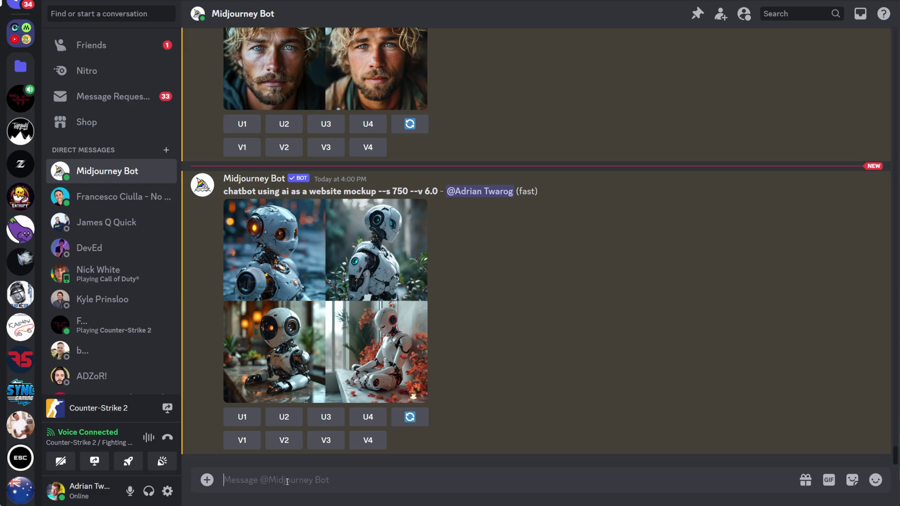
# Reword the shoe prompt into sentences ('in the style nike with a good user interface') and send it.
pyautogui.write('/imagine prompt: beautiful website about shoes, nike, ui, ux, website, teal, yellow, green')
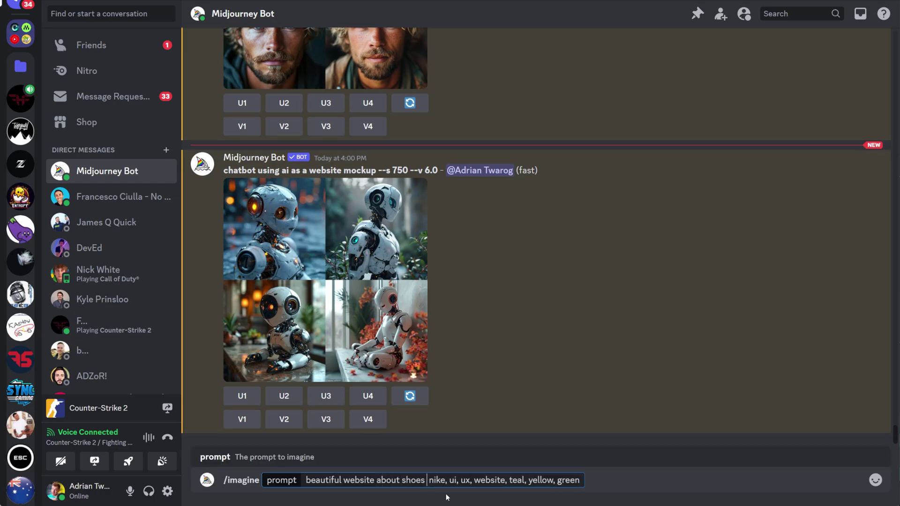
pyautogui.write('in the style nike with a good user interface,')
pyautogui.click(623, 481)
pyautogui.press('BackSpace')
pyautogui.press('BackSpace')
pyautogui.press('BackSpace')
pyautogui.press('BackSpace')
pyautogui.press('BackSpace')
pyautogui.press('BackSpace')
pyautogui.press('BackSpace')
pyautogui.press('BackSpace')
pyautogui.press('BackSpace')
pyautogui.press('BackSpace')
pyautogui.write('. The')
pyautogui.click(649, 482)
pyautogui.press('BackSpace')
pyautogui.write('has colors of')
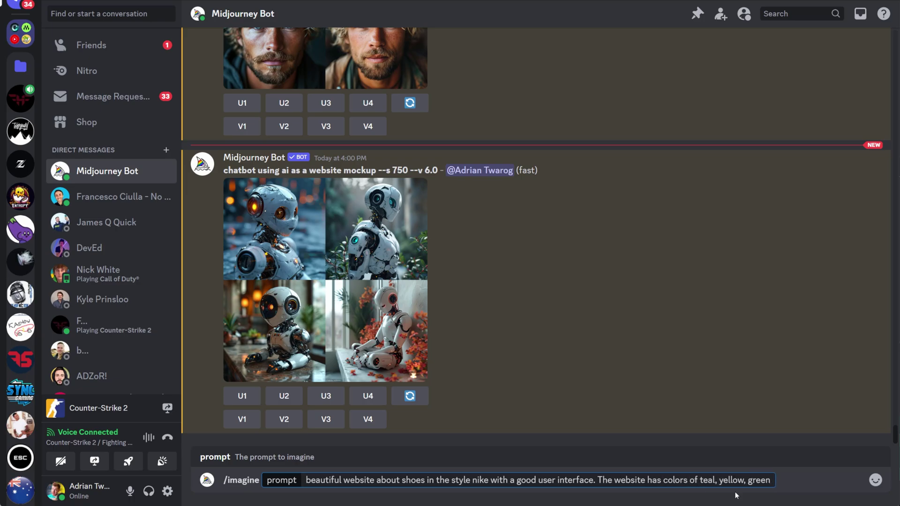
pyautogui.press('Return')
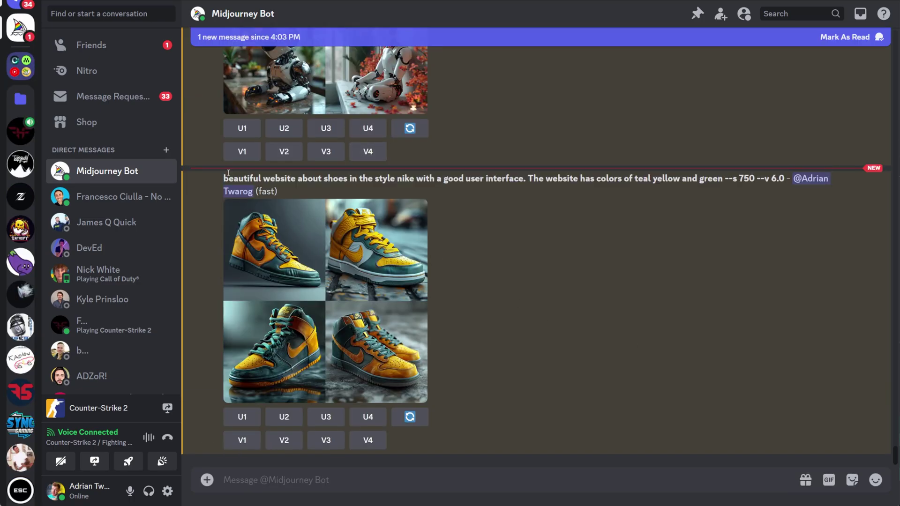
# View the teal-and-yellow Nike-style sneaker grid enlarged, then start a new /imagine prompt.
pyautogui.moveTo(224, 179); pyautogui.dragTo(524, 184)
pyautogui.click(545, 240)
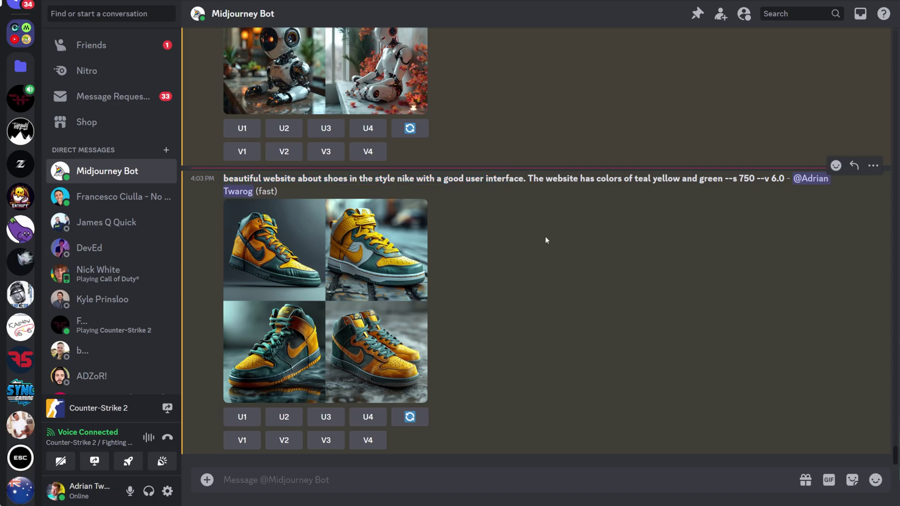
pyautogui.click(341, 282)
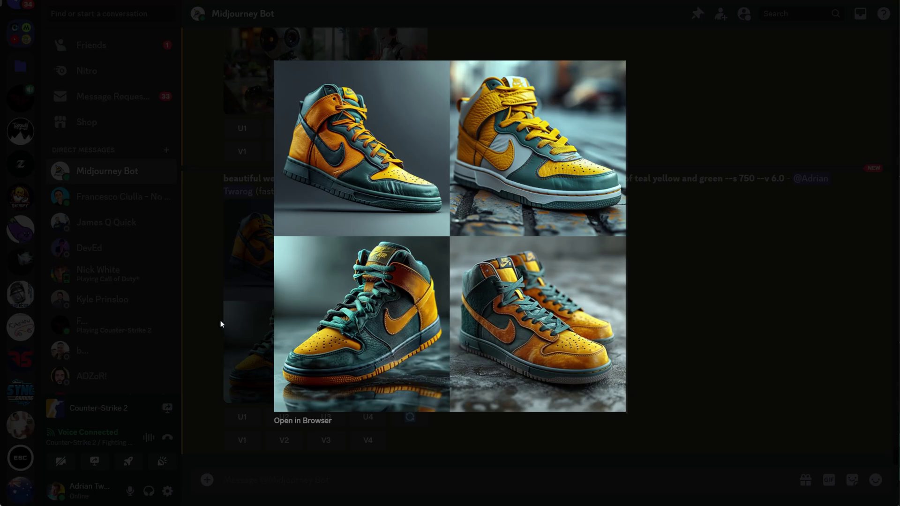
pyautogui.click(686, 257)
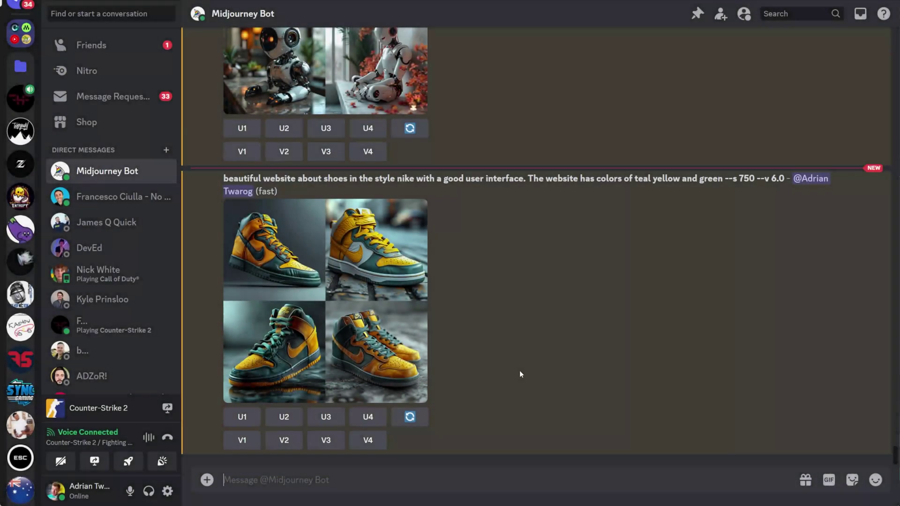
pyautogui.write('/imag')
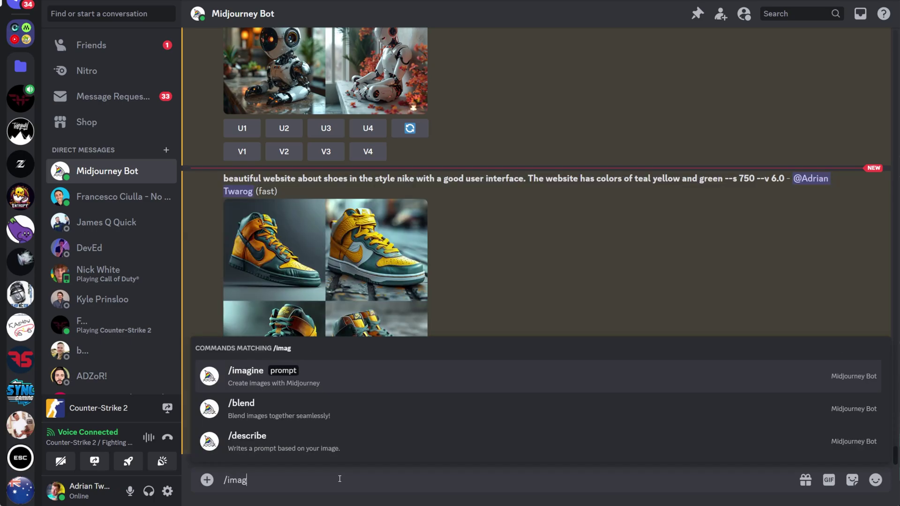
pyautogui.press('Tab')
# Send 'a beautiful website with great ui and ux --s 750 --v 6.0' and enlarge the forest-laptop grid.
pyautogui.write('a website design')
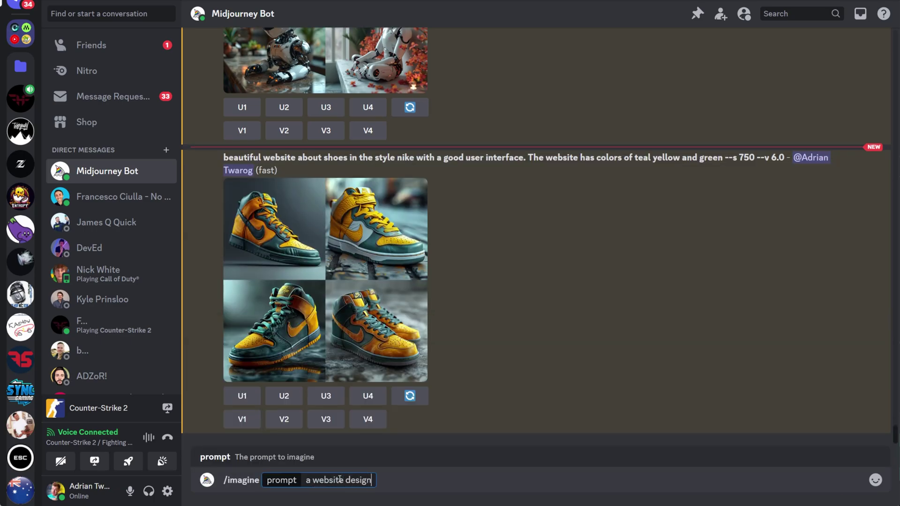
pyautogui.press('BackSpace')
pyautogui.press('BackSpace')
pyautogui.press('BackSpace')
pyautogui.press('BackSpace')
pyautogui.press('BackSpace')
pyautogui.press('BackSpace')
pyautogui.press('BackSpace')
pyautogui.write('beautiful website with green shoes')
pyautogui.press('Return')
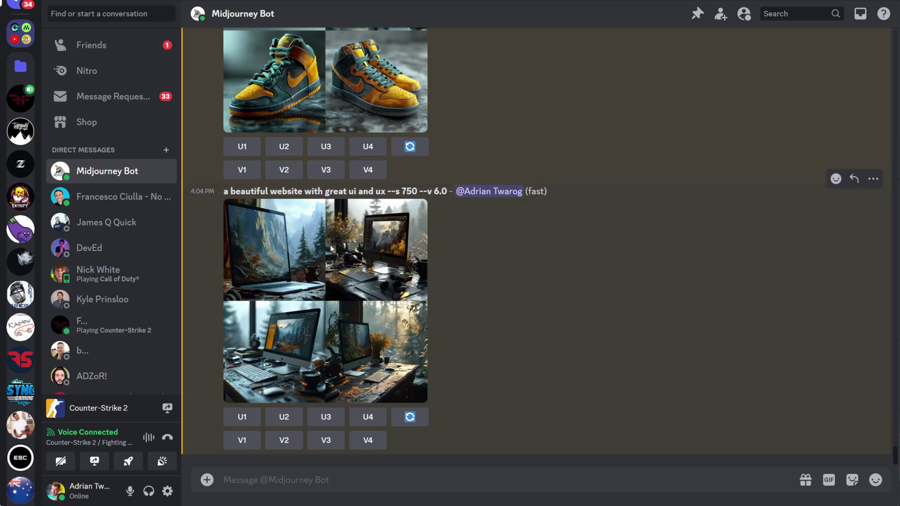
pyautogui.click(330, 245)
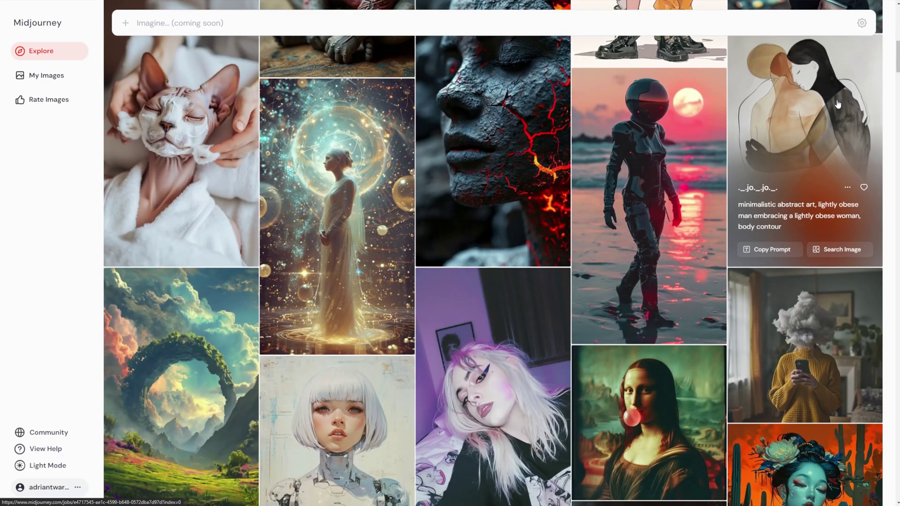
# Browse Explore past the Mario and BMW images, then open the baby Leonardo turtle's prompt.
pyautogui.scroll(-5, 834, 113)
pyautogui.scroll(-7, 834, 113)
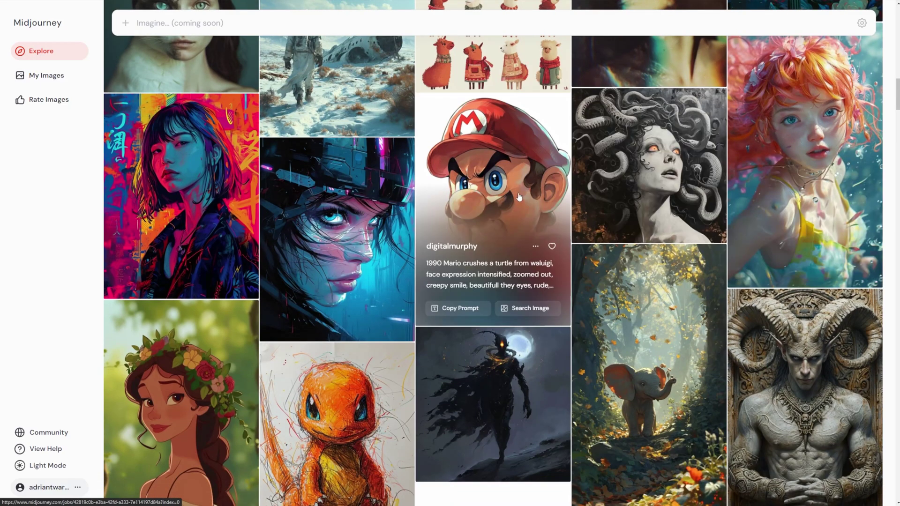
pyautogui.click(515, 195)
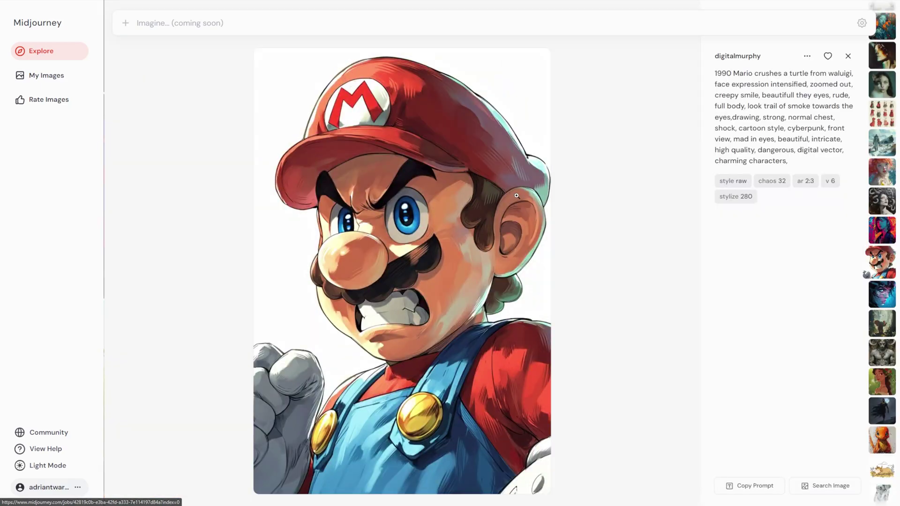
pyautogui.click(190, 137)
pyautogui.scroll(-10, 689, 187)
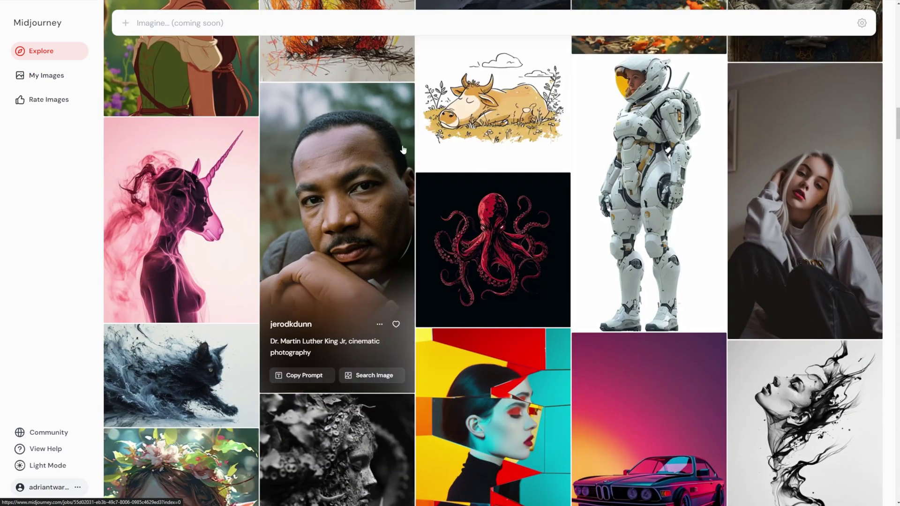
pyautogui.scroll(-4, 210, 249)
pyautogui.scroll(-3, 326, 296)
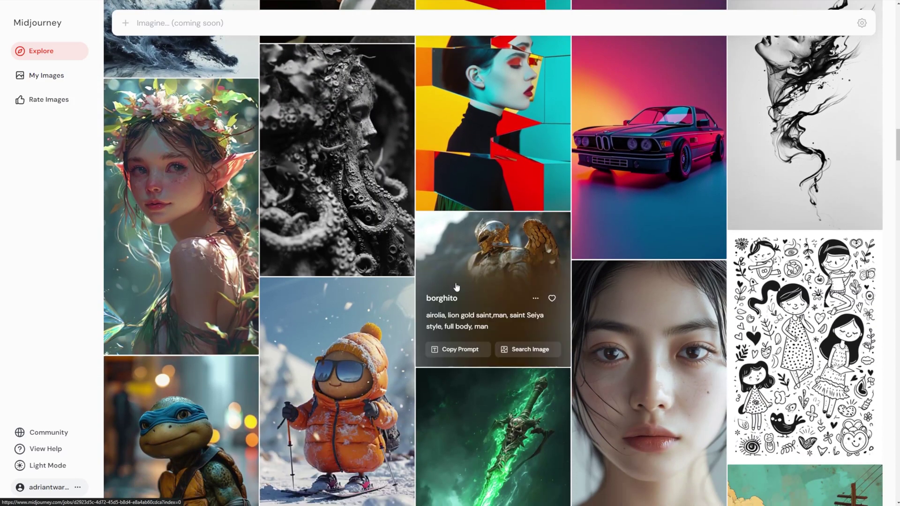
pyautogui.click(652, 187)
pyautogui.click(648, 193)
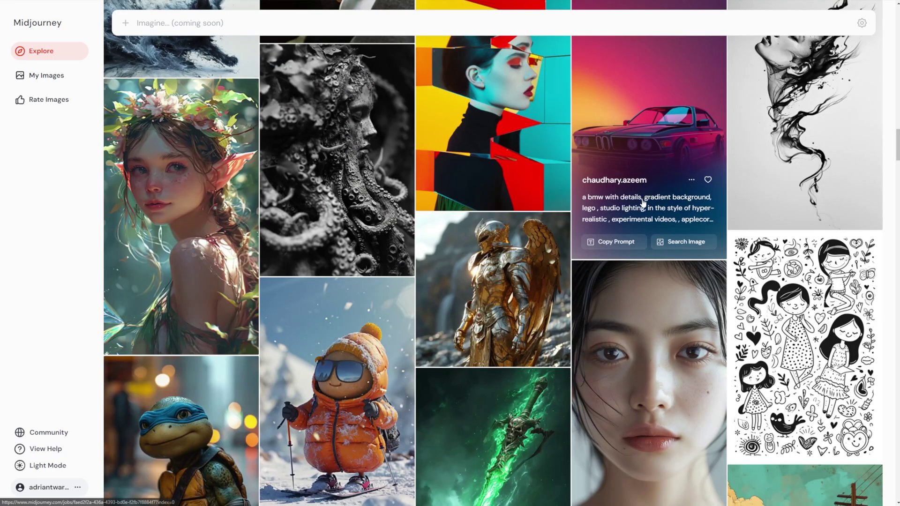
pyautogui.scroll(-6, 618, 225)
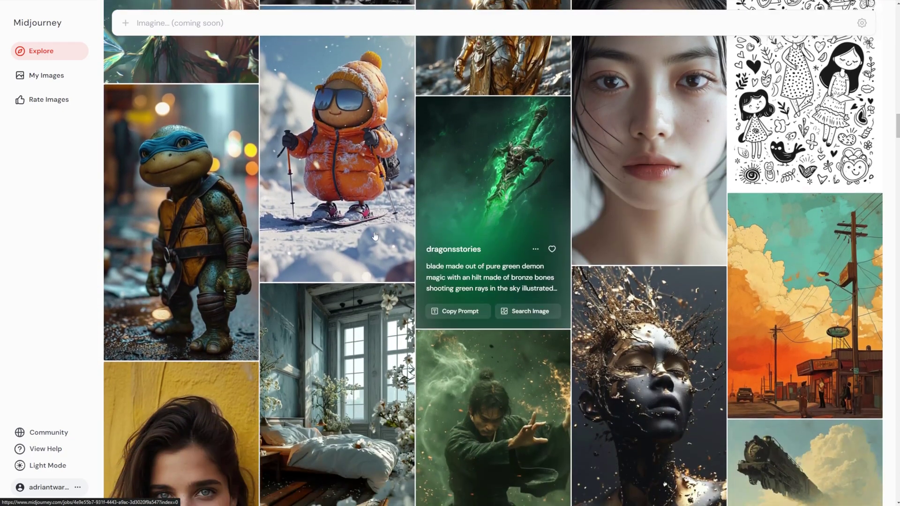
pyautogui.click(188, 189)
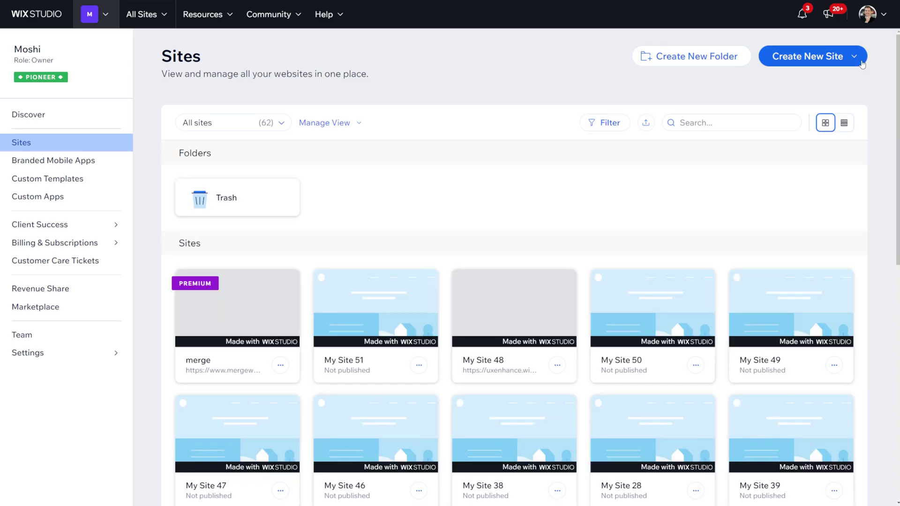
# Create a blank Wix Studio site, place an Image element in the home section, and choose Change Image.
pyautogui.click(854, 57)
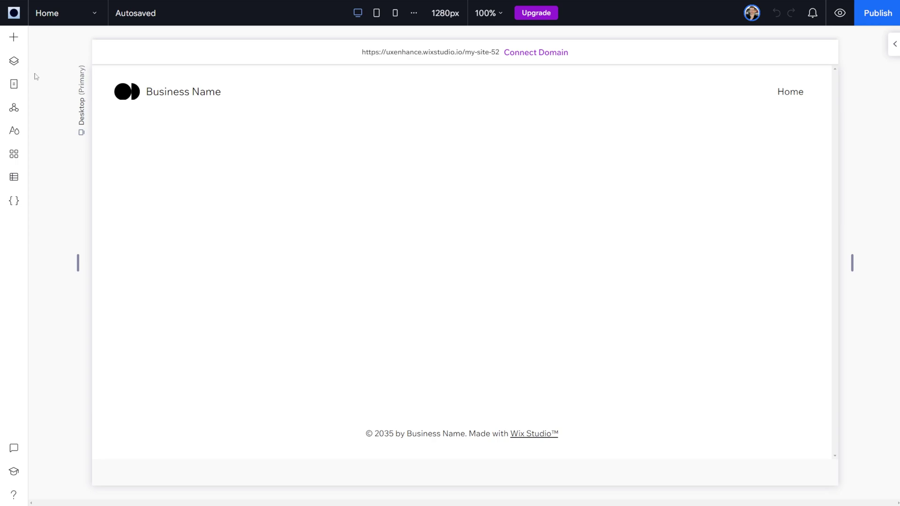
pyautogui.click(14, 37)
pyautogui.moveTo(155, 93); pyautogui.dragTo(423, 235)
pyautogui.moveTo(401, 206); pyautogui.dragTo(412, 237)
pyautogui.click(384, 182)
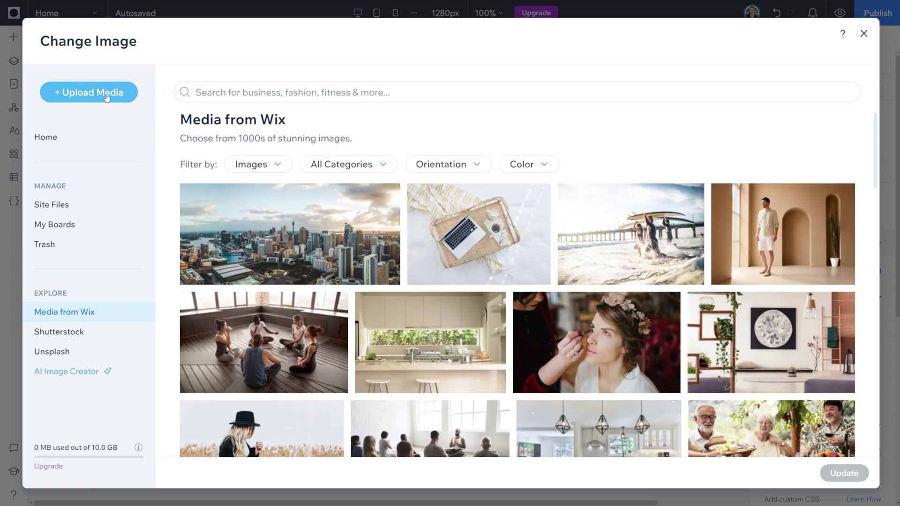
# Run Midjourney's /imagine command with the pasted fantasy-sky cloud prompt.
pyautogui.click(111, 97)
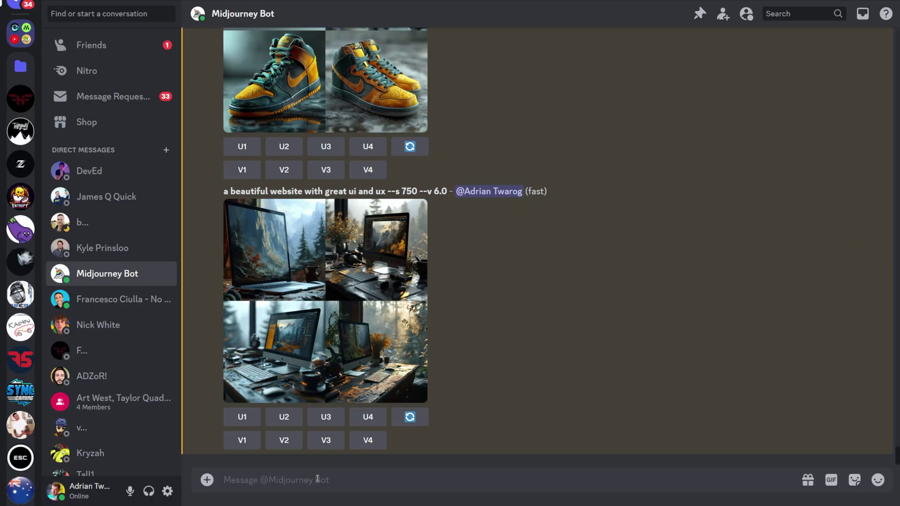
pyautogui.write('/imag')
pyautogui.press('Return')
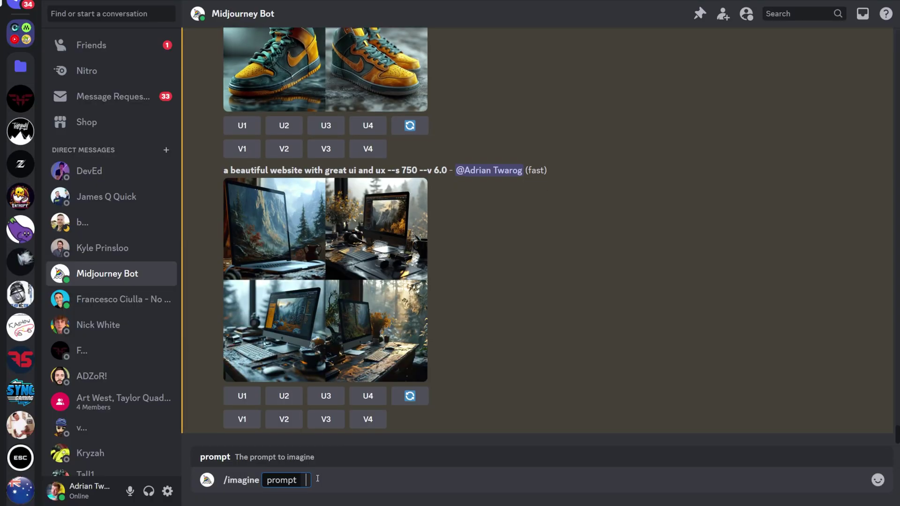
pyautogui.write('Fantasy ship soaring through clouds in a painterly style, magical and whimsical mood, soft, ethereal lighting. T-shirt design graphic, vector, contour, white background with text "The Sky is the limit"')
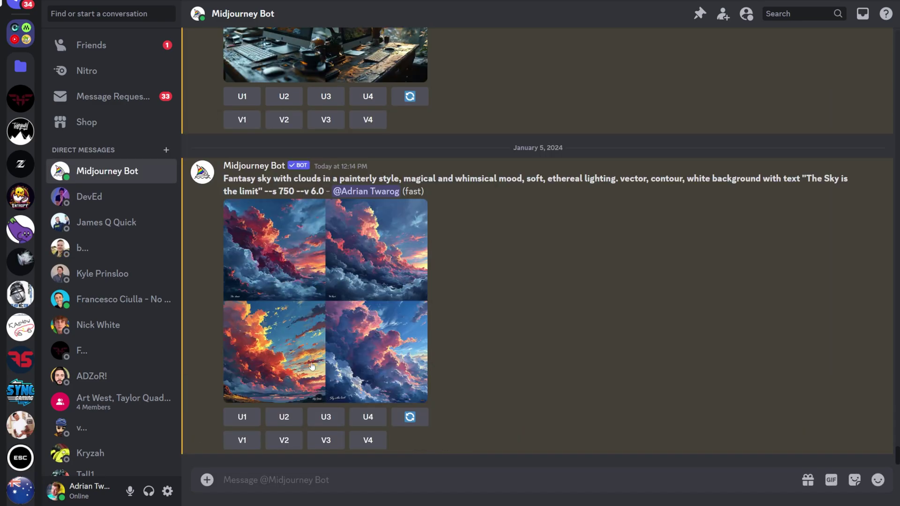
# Upscale the third cloud image (U3), copy the enlarged result, and place it at the section's top-left.
pyautogui.click(328, 418)
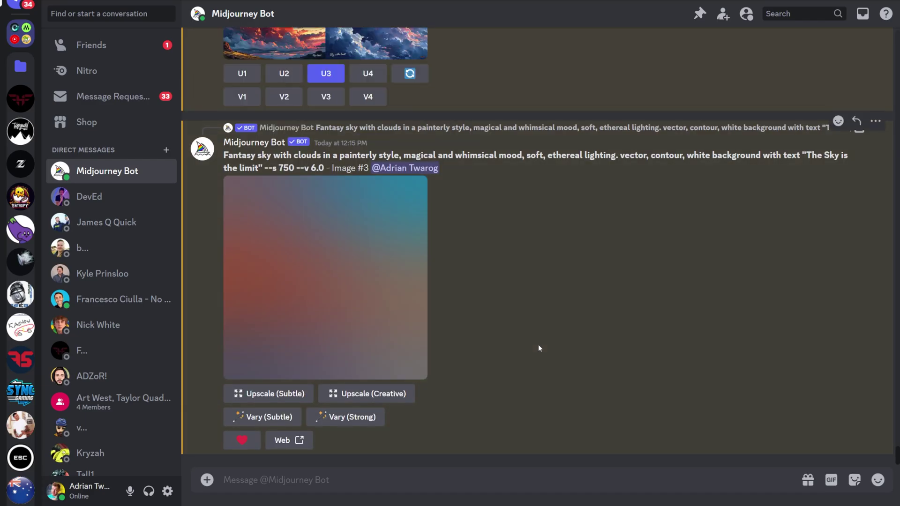
pyautogui.click(310, 291)
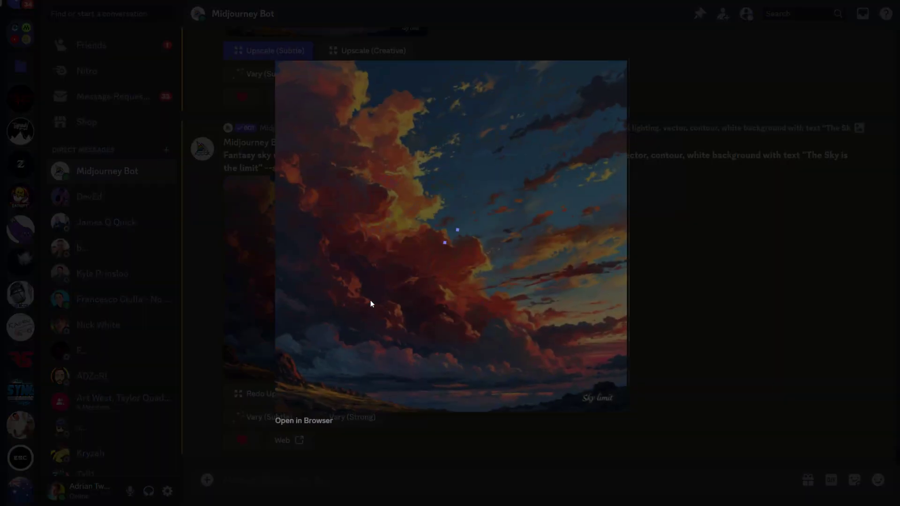
pyautogui.rightClick(477, 234)
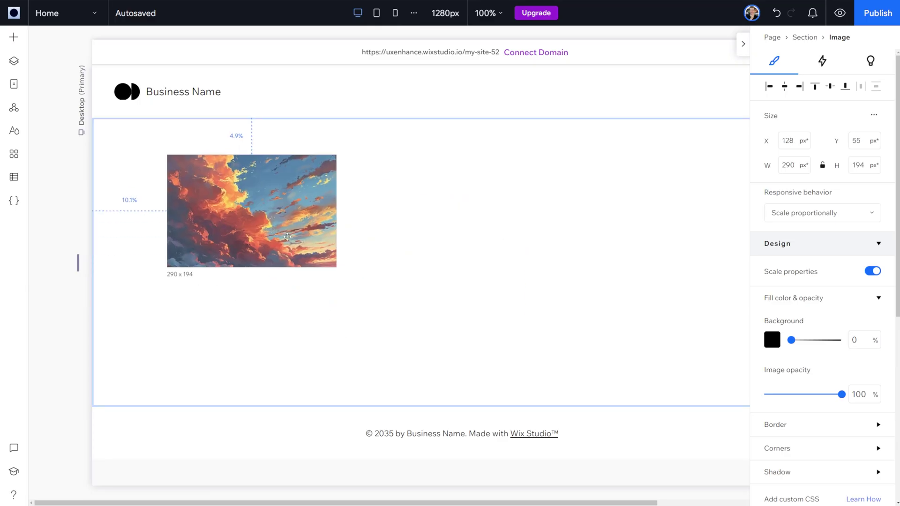
pyautogui.moveTo(251, 210); pyautogui.dragTo(177, 173)
# Stretch the cloud image to full section width and set its focal point to bottom-right.
pyautogui.moveTo(261, 229); pyautogui.dragTo(525, 406)
pyautogui.click(511, 131)
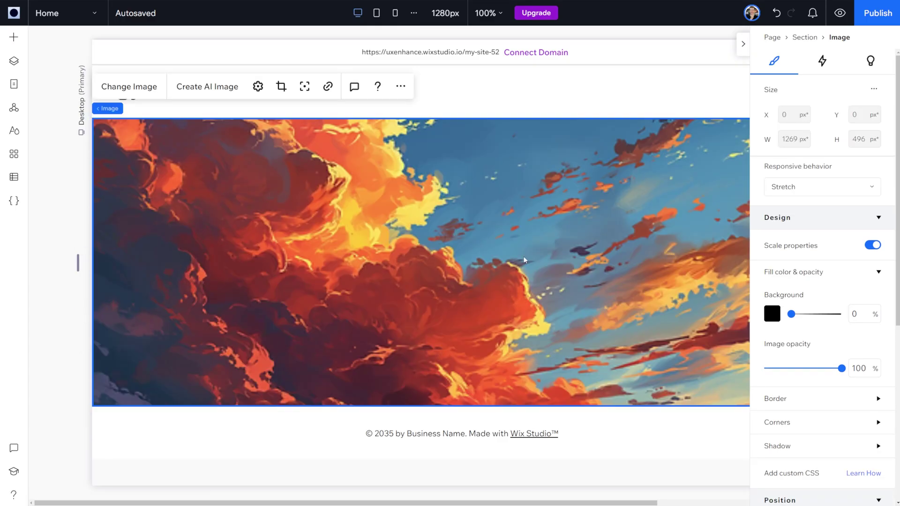
pyautogui.click(304, 86)
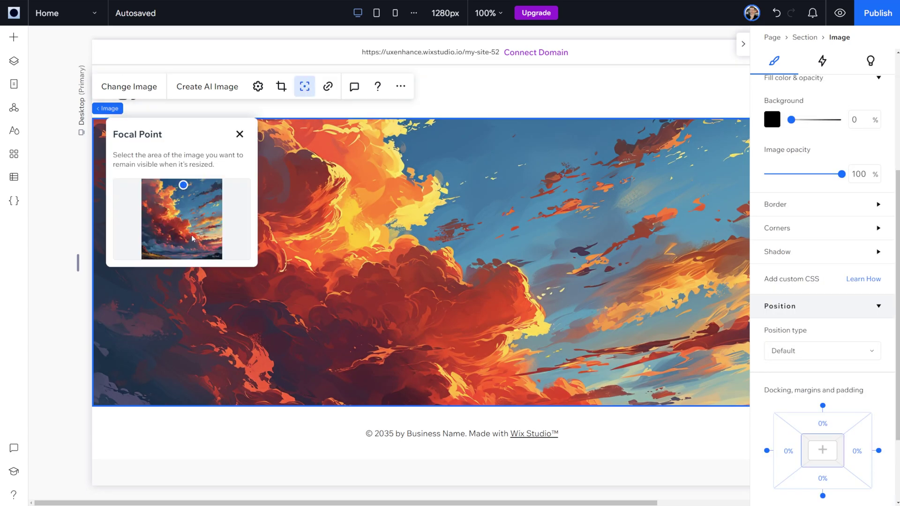
pyautogui.click(183, 245)
pyautogui.click(222, 259)
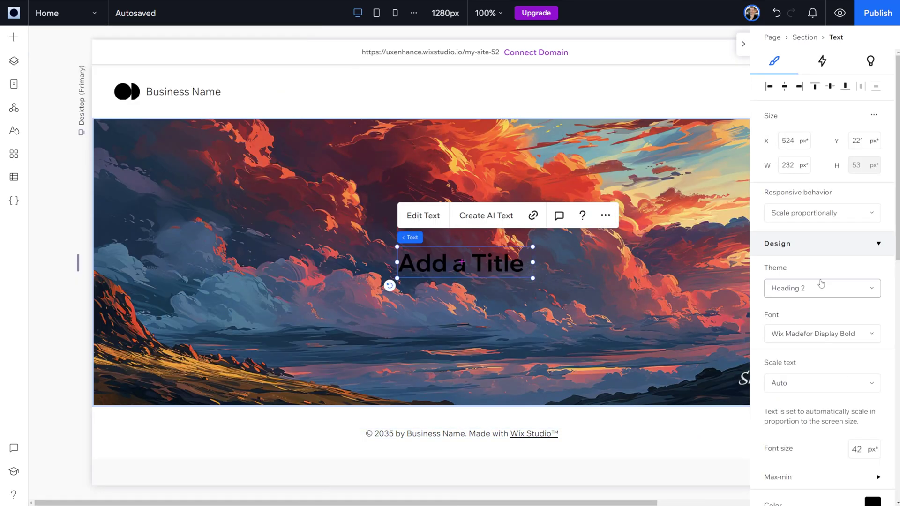
# Add the 'Website Header or Title' heading at 48px in black, and make the footer black.
pyautogui.write('Website Header or Title')
pyautogui.click(794, 486)
pyautogui.click(676, 469)
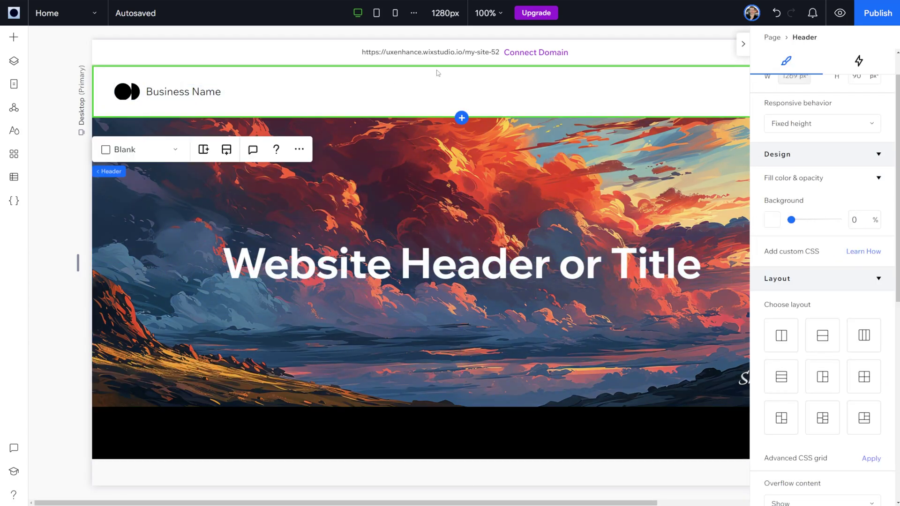
pyautogui.click(730, 262)
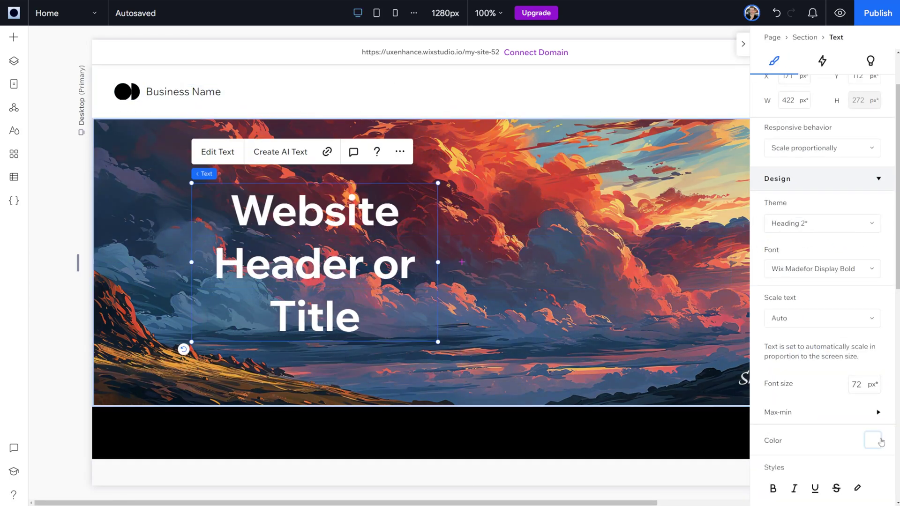
pyautogui.click(438, 262)
pyautogui.click(863, 383)
pyautogui.write('48')
# Move the heading to the right side and shrink the cloud image to the left half.
pyautogui.moveTo(366, 225); pyautogui.dragTo(368, 258)
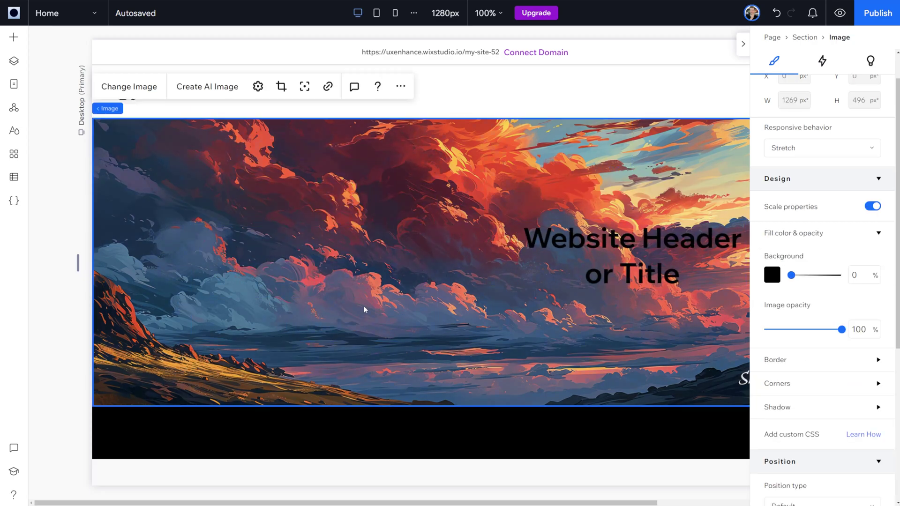
pyautogui.moveTo(750, 405); pyautogui.dragTo(455, 404)
pyautogui.click(623, 256)
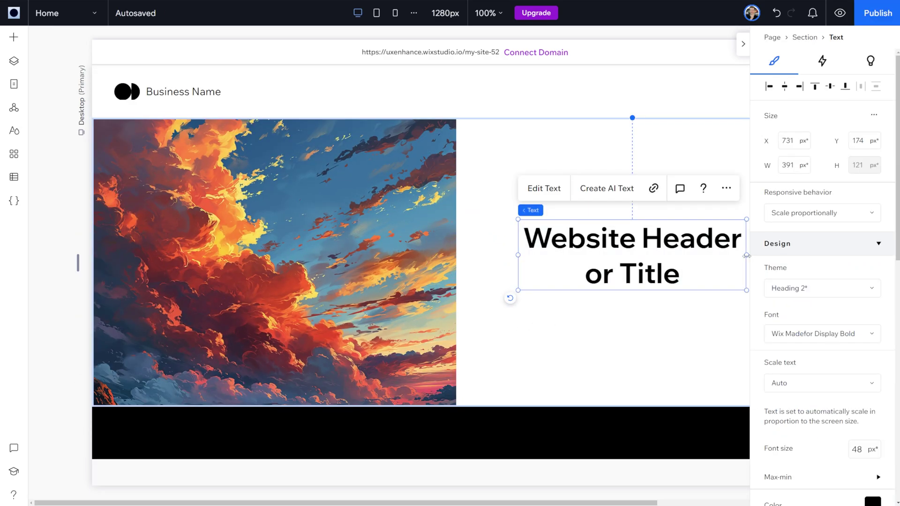
pyautogui.scroll(-3, 815, 457)
# Add a paragraph and a 'Start Now' button below the heading.
pyautogui.click(14, 37)
pyautogui.moveTo(286, 98); pyautogui.dragTo(554, 300)
pyautogui.moveTo(159, 163); pyautogui.dragTo(533, 326)
pyautogui.click(628, 367)
pyautogui.click(526, 329)
pyautogui.click(585, 222)
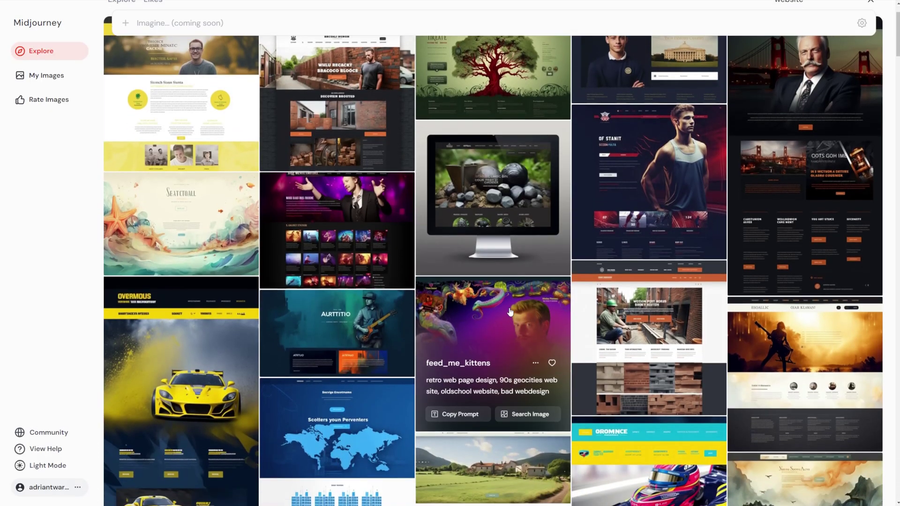
pyautogui.scroll(-3, 534, 311)
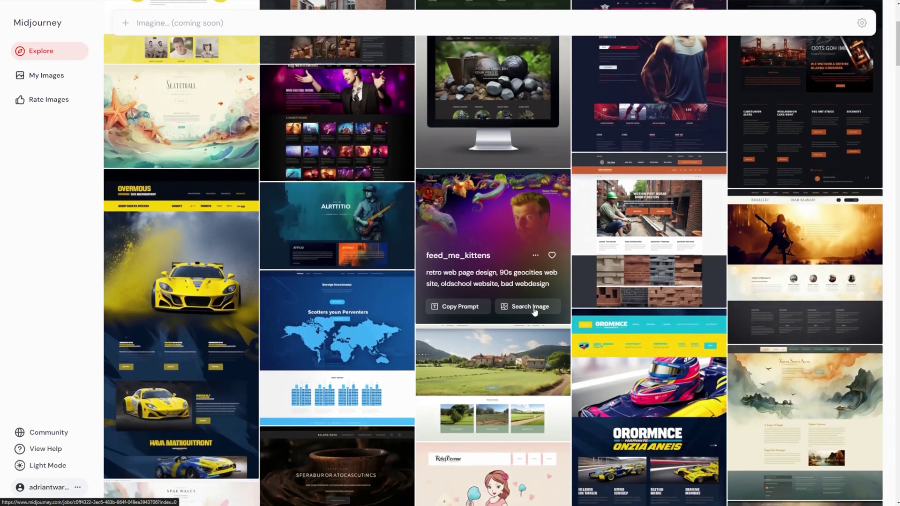
pyautogui.scroll(-3, 535, 311)
pyautogui.scroll(-7, 571, 301)
pyautogui.scroll(-3, 570, 304)
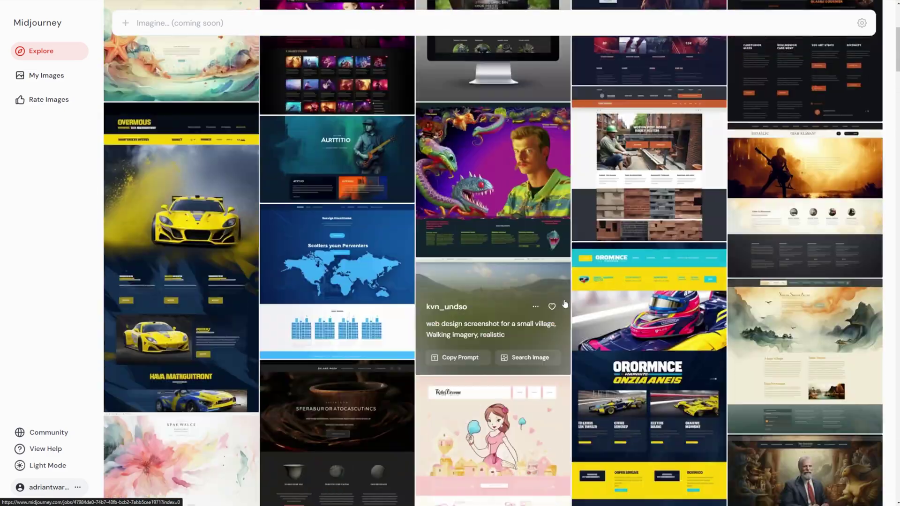
pyautogui.scroll(5, 566, 296)
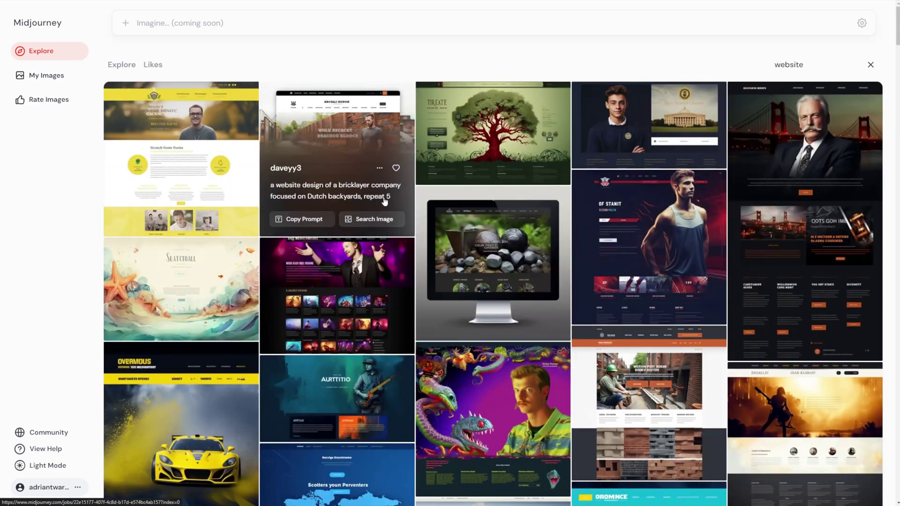
pyautogui.click(371, 149)
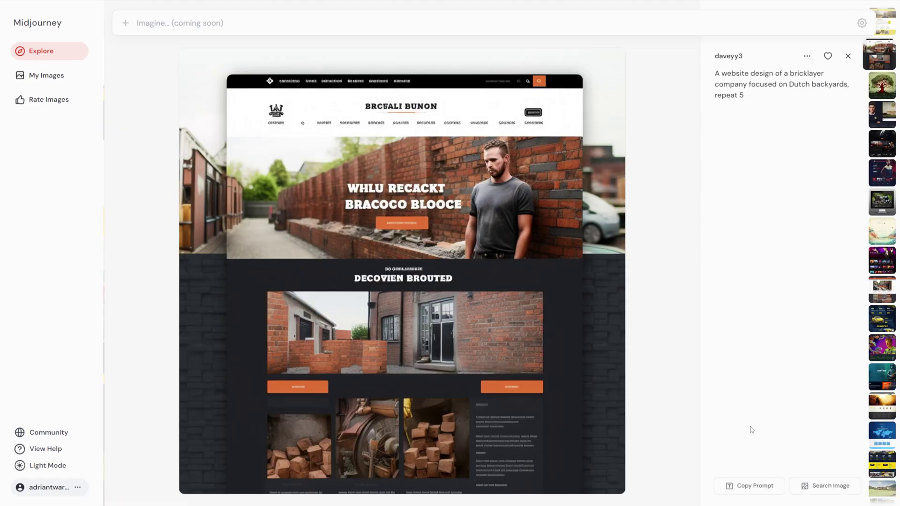
pyautogui.press('Escape')
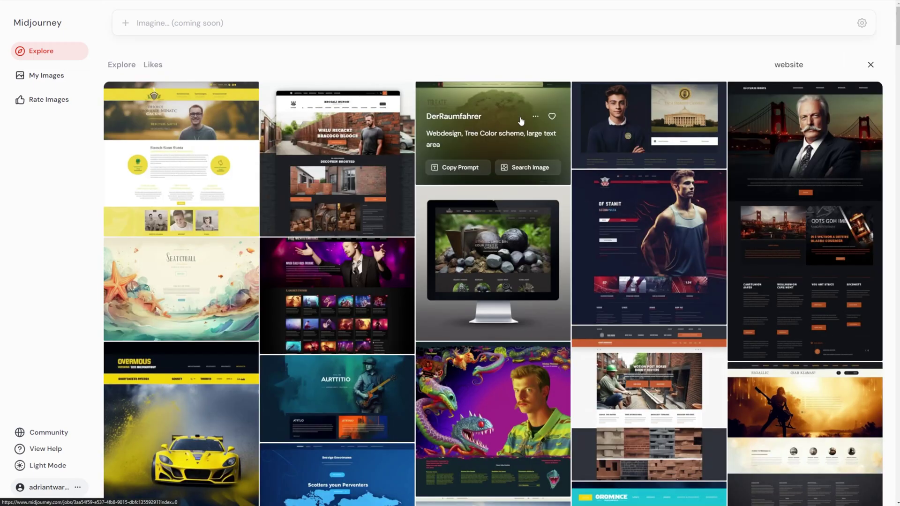
pyautogui.click(646, 193)
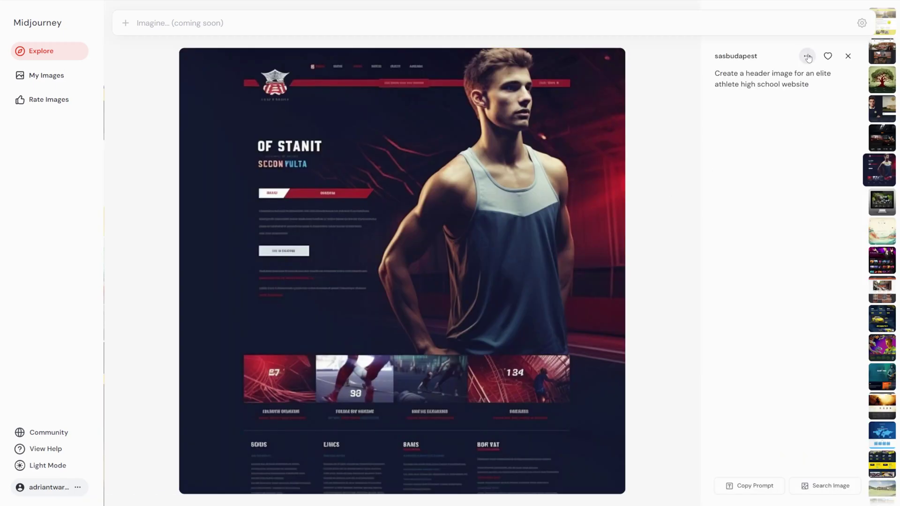
pyautogui.press('Escape')
pyautogui.scroll(-10, 566, 301)
pyautogui.scroll(7, 567, 307)
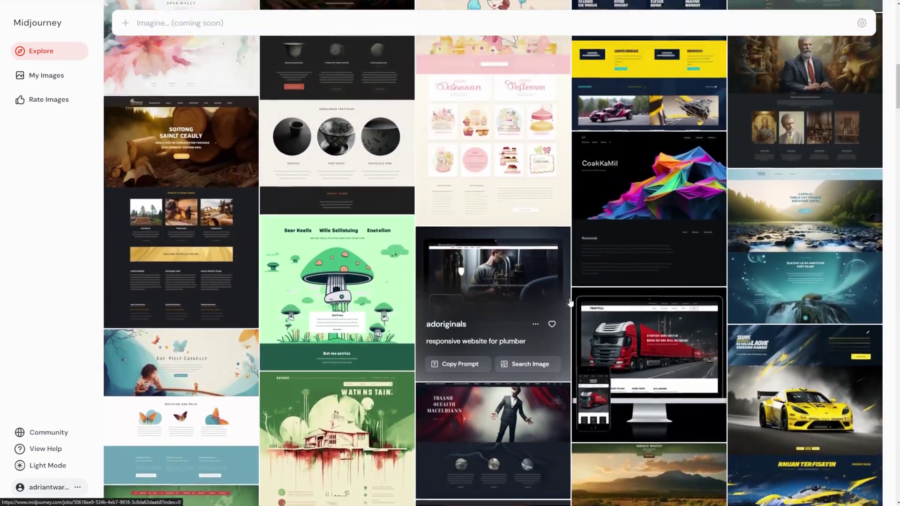